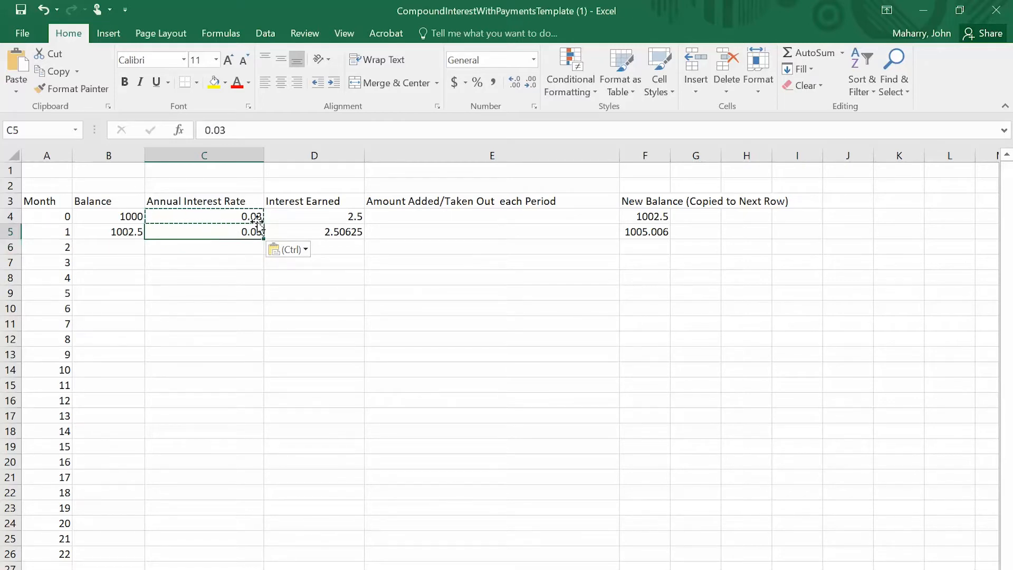
Examine the month 0 Interest Earned formula in D4 and the cells it references
{"action": "left_click", "coordinate": [326, 217]}
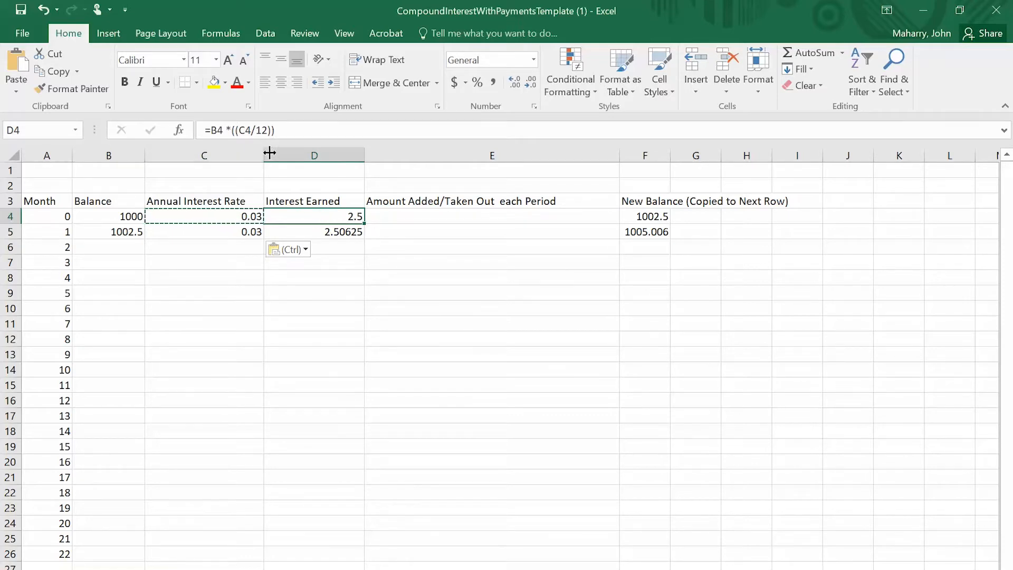
{"action": "left_click_drag", "start_coordinate": [274, 130], "coordinate": [203, 127]}
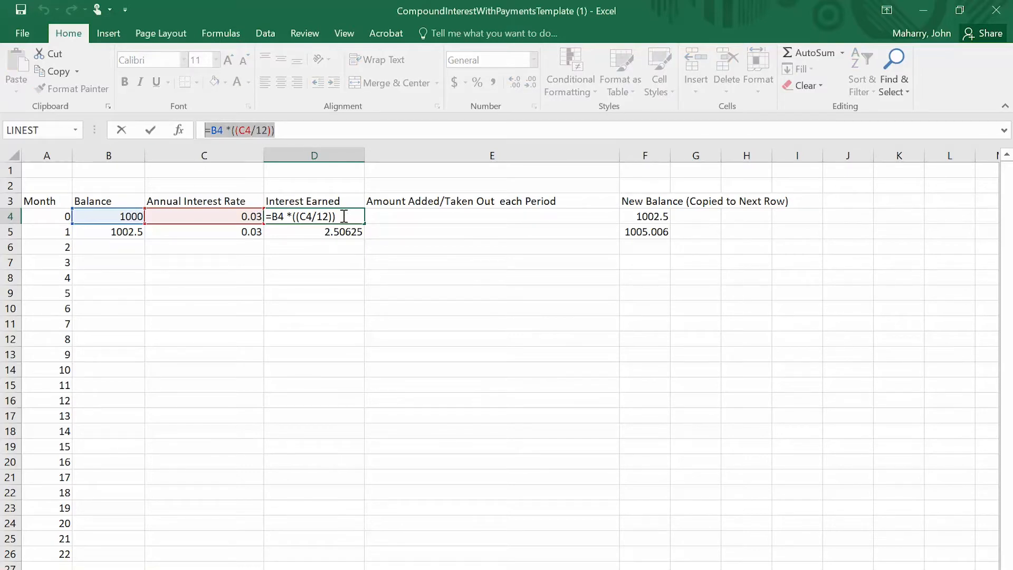
{"action": "left_click", "coordinate": [392, 233]}
{"action": "triple_click", "coordinate": [315, 216]}
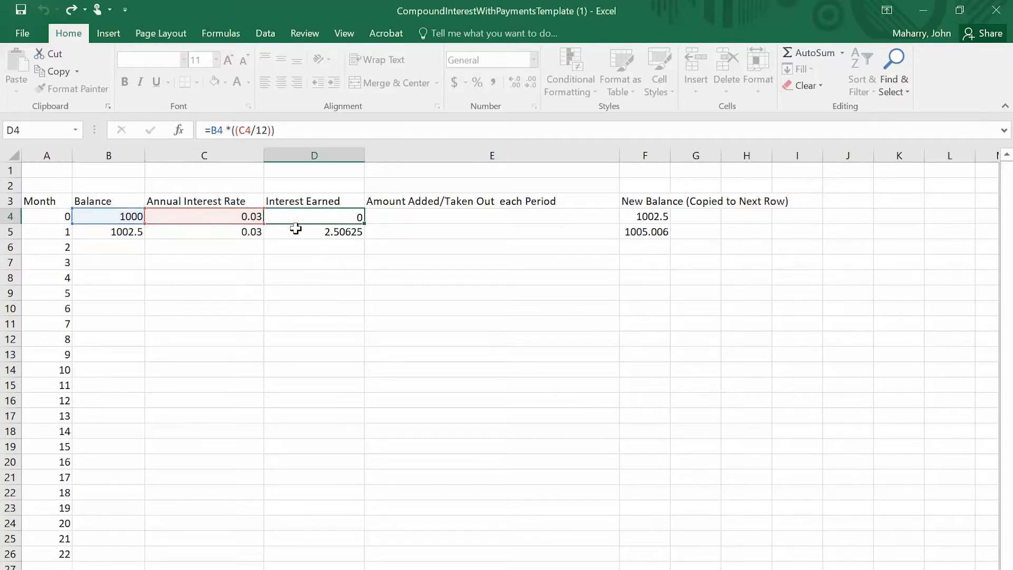
{"action": "key", "text": "Return"}
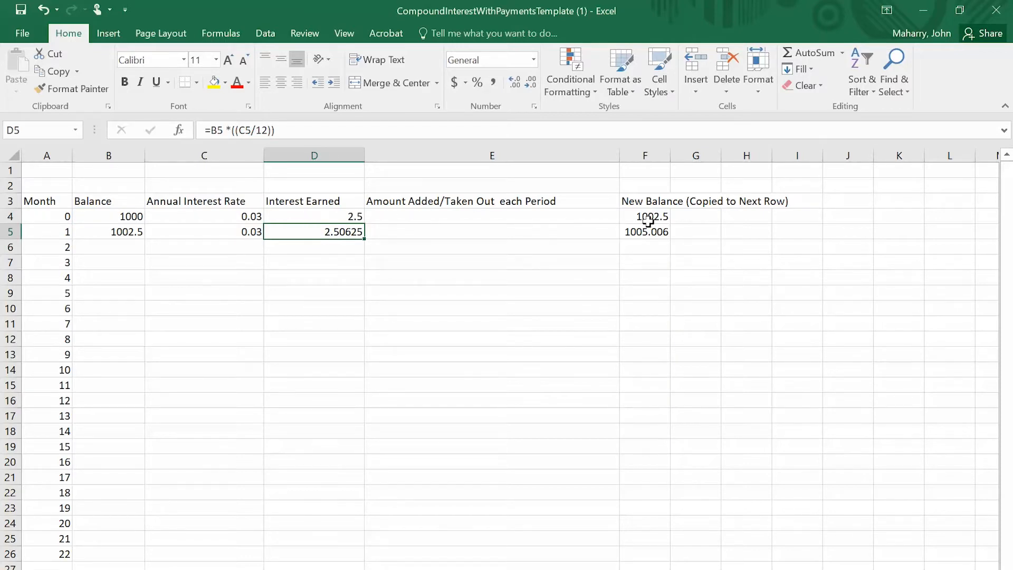
Review the month 0 New Balance formula in F4 and the formula in B5 that carries the balance forward
{"action": "left_click", "coordinate": [487, 155]}
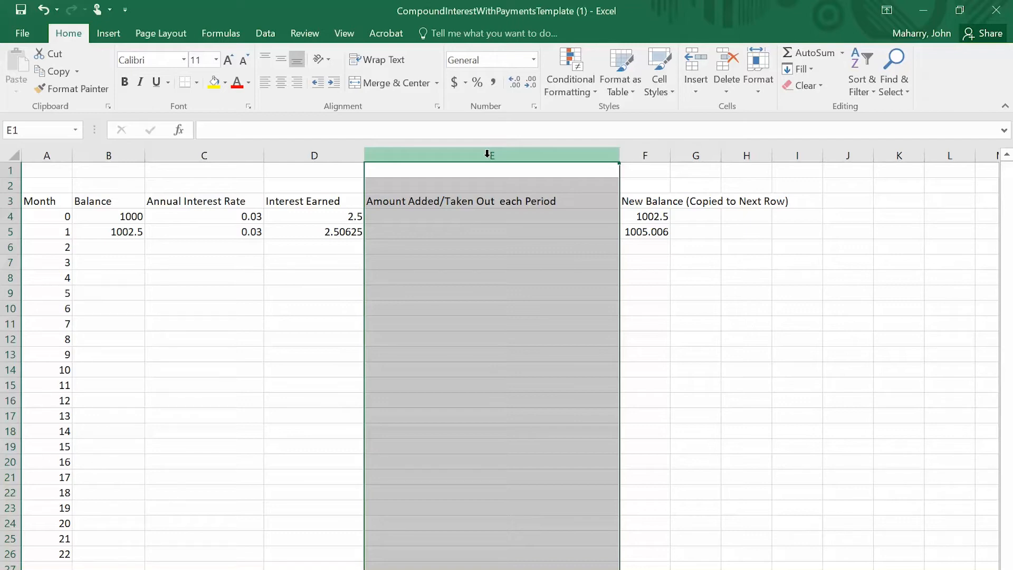
{"action": "left_click", "coordinate": [640, 218]}
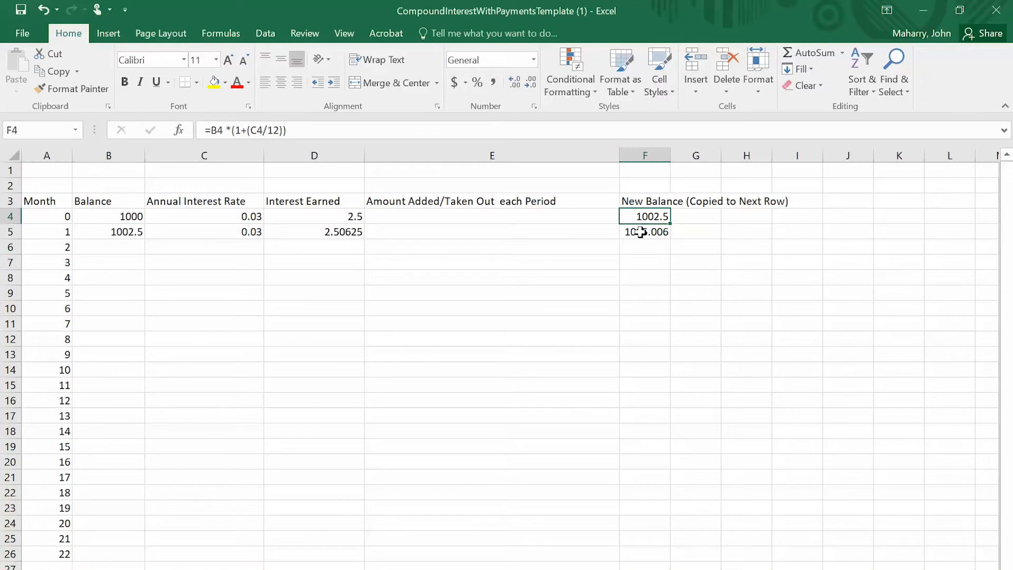
{"action": "left_click", "coordinate": [94, 234]}
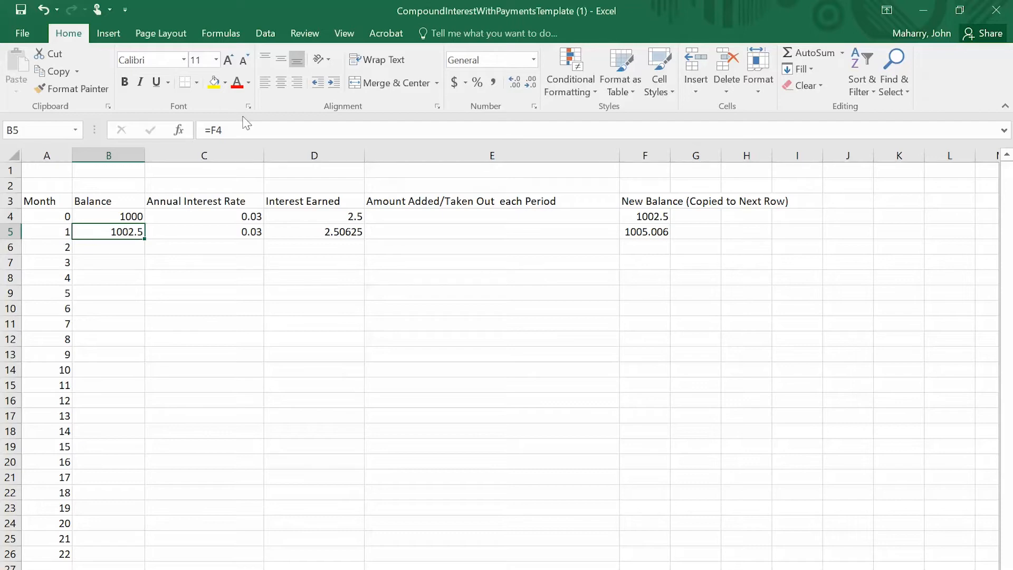
{"action": "left_click", "coordinate": [225, 134]}
{"action": "left_click_drag", "start_coordinate": [225, 135], "coordinate": [195, 135]}
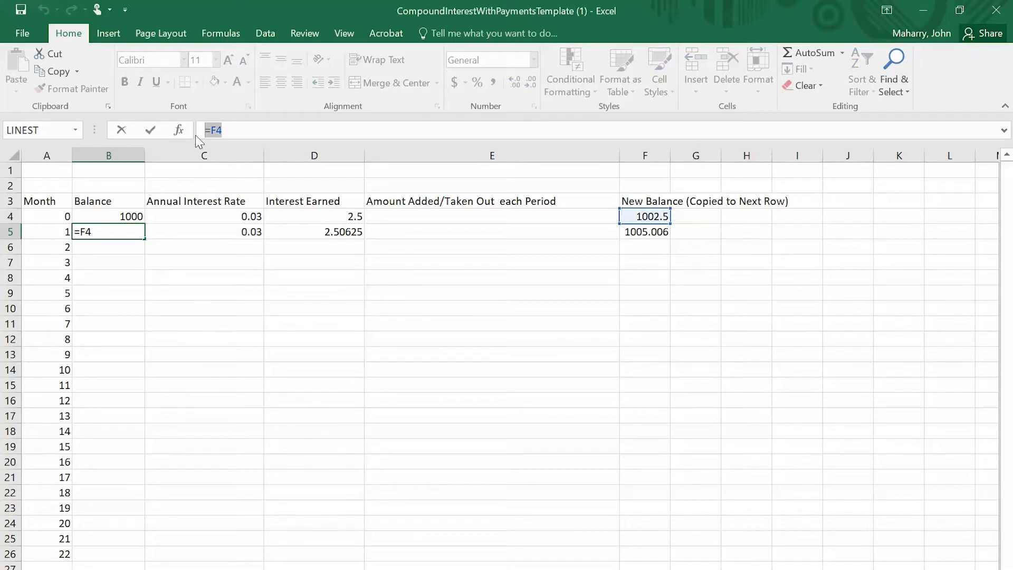
{"action": "left_click", "coordinate": [106, 231]}
{"action": "key", "text": "Return"}
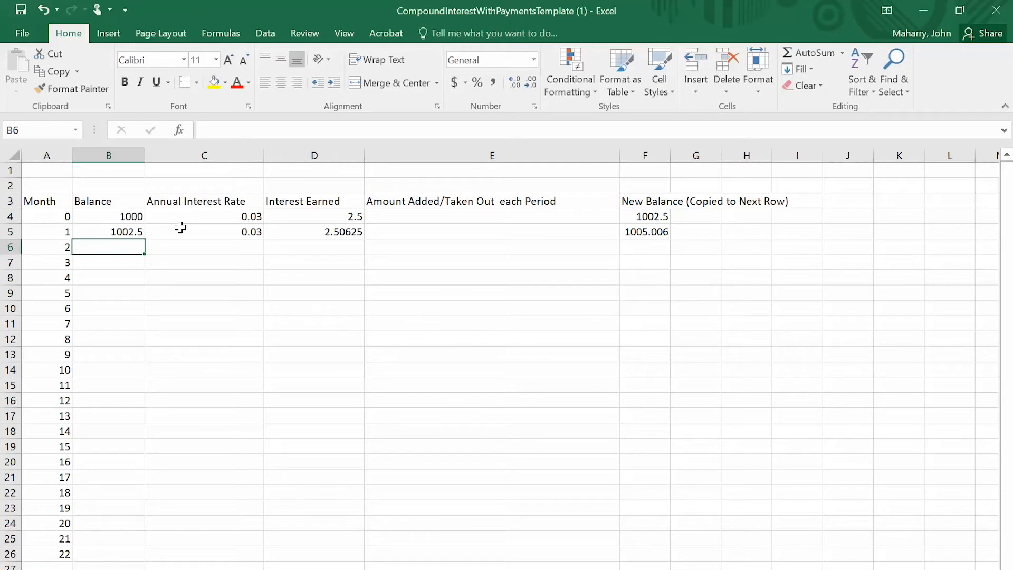
Inspect the month 1 Interest Earned and New Balance formulas in D5 and F5
{"action": "left_click", "coordinate": [285, 234]}
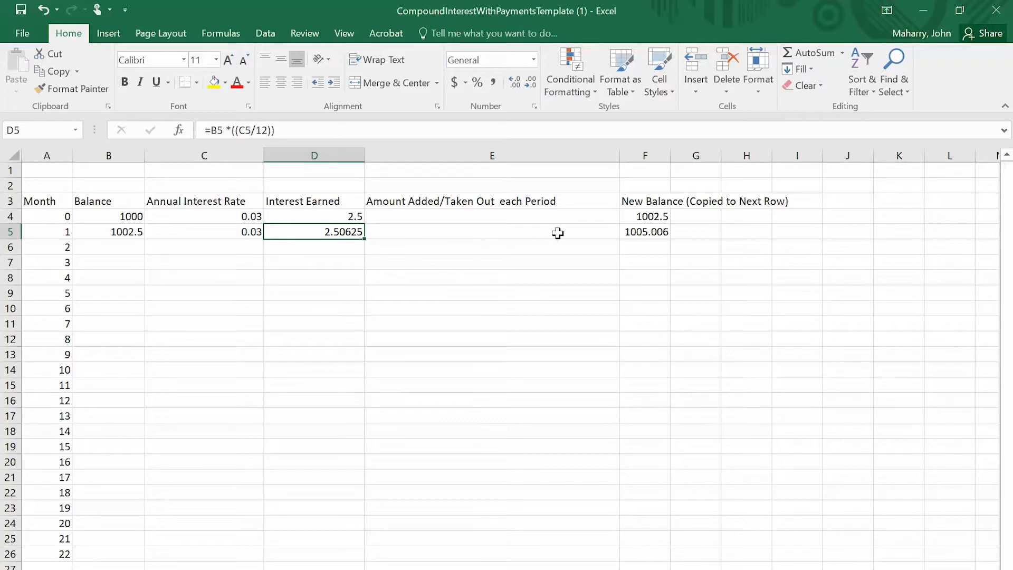
{"action": "left_click", "coordinate": [643, 236]}
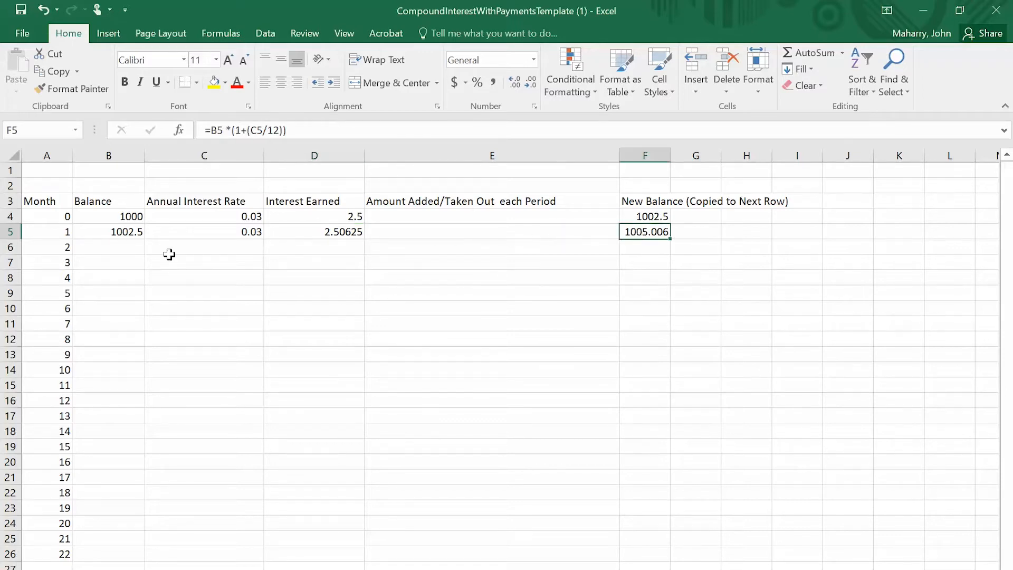
{"action": "left_click", "coordinate": [106, 245]}
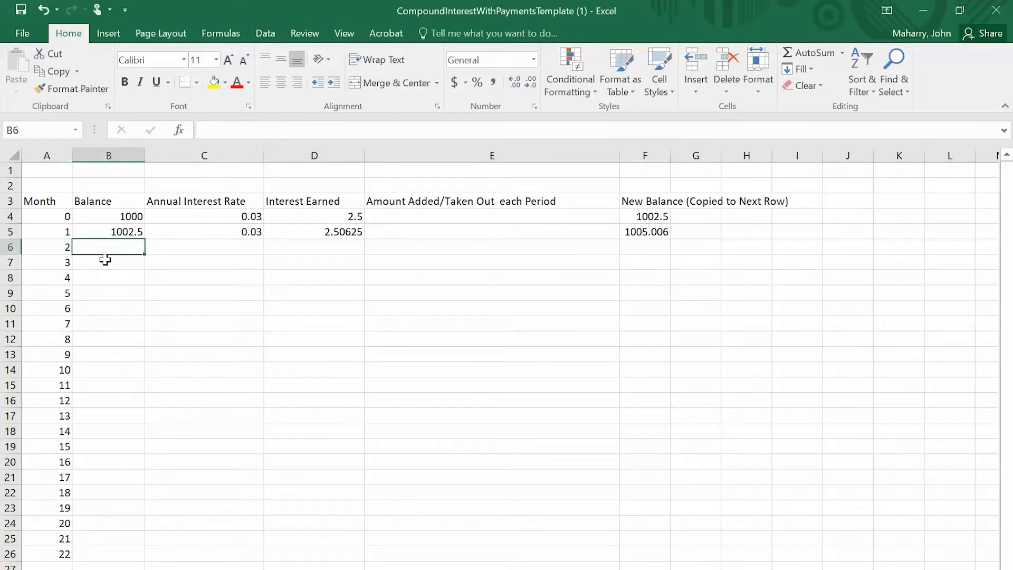
{"action": "left_click", "coordinate": [105, 261]}
{"action": "left_click", "coordinate": [110, 278]}
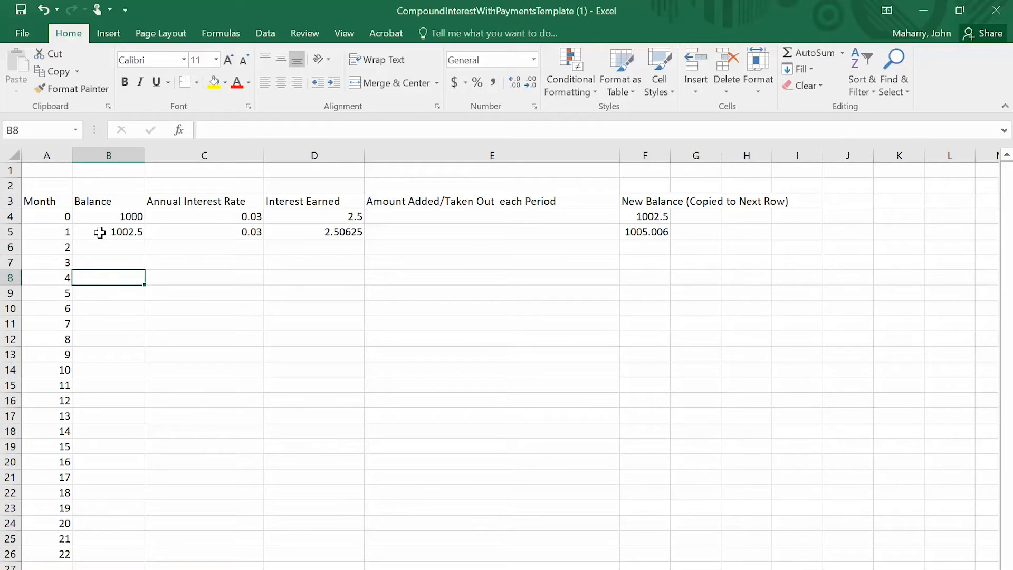
Copy the month 1 cells B5:F5 down to rows 6 through 26 to fill months 2 to 22
{"action": "left_click_drag", "start_coordinate": [99, 232], "coordinate": [639, 233]}
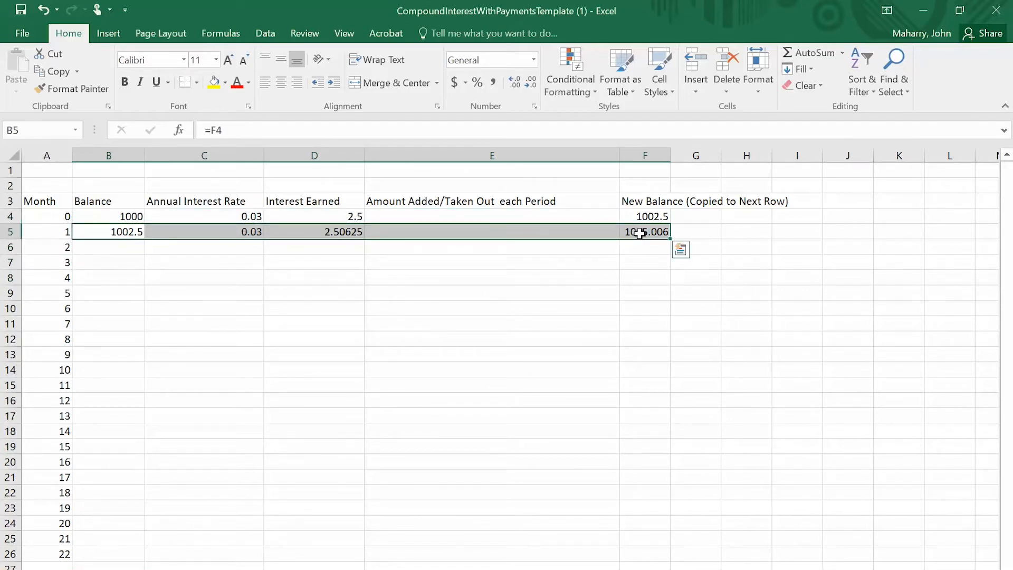
{"action": "left_click", "coordinate": [123, 254]}
{"action": "key", "text": "ctrl+v"}
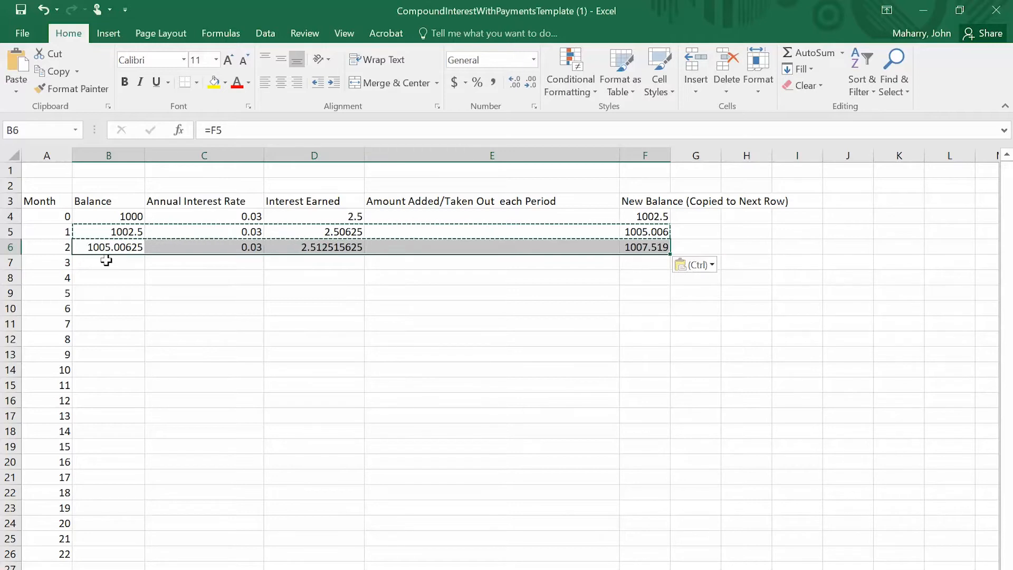
{"action": "left_click_drag", "start_coordinate": [99, 263], "coordinate": [636, 548]}
{"action": "type", "text": "1002.5\t0.03\t2.50625\t\t1005.006 1002.5\t0.03\t2.50625\t\t1005.006 1002.5\t0.03\t2.50625\t\t1005.006 1002.5\t0.03\t2.50625\t\t1005.006 1002.5\t0.03\t2.50625\t\t1005.006 1002.5\t0.03\t2.50625\t\t1005.006 1002.5\t0.03\t2.50625\t\t1005.006 1002.5\t0.03\t2.50625\t\t1005.006 1002.5\t0.03\t2.50625\t\t1005.006 1002.5\t0.03\t2.50625\t\t1005.006 1002.5\t0.03\t2.50625\t\t1005.006 1002.5\t0.03\t2.50625\t\t1005.006 1002.5\t0.03\t2.50625\t\t1005.006 1002.5\t0.03\t2.50625\t\t1005.006 1002.5\t0.03\t2.50625\t\t1005.006 1002.5\t0.03\t2.50625\t\t1005.006 1002.5\t0.03\t2.50625\t\t1005.006 1002.5\t0.03\t2.50625\t\t1005.006 1002.5\t0.03\t2.50625\t\t1005.006 1002.5\t0.03\t2.50625\t\t1005.006"}
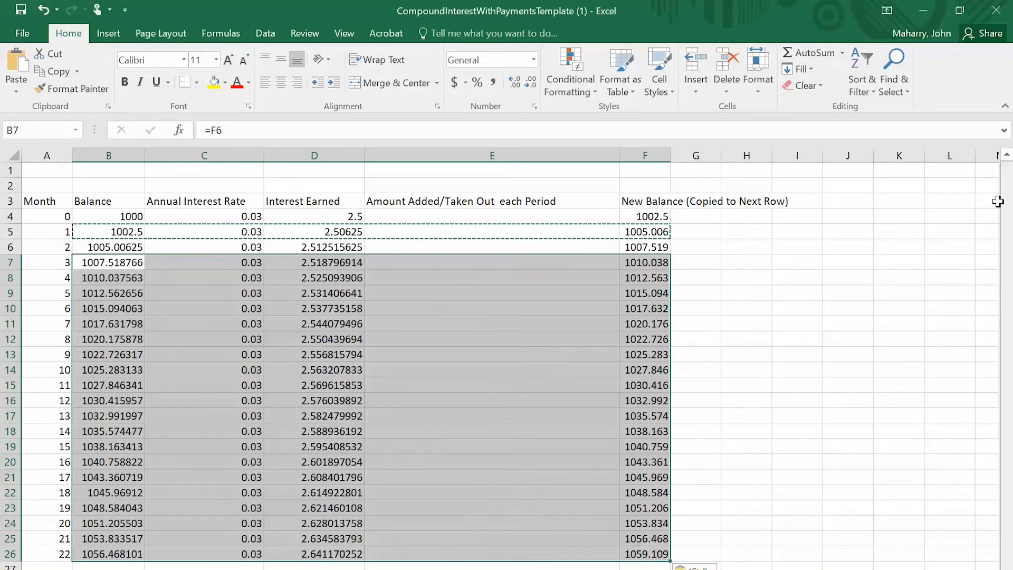
Extend the table by one month by copying the month 22 row, A26:F26, into row 27
{"action": "left_click_drag", "start_coordinate": [1010, 214], "coordinate": [1011, 218]}
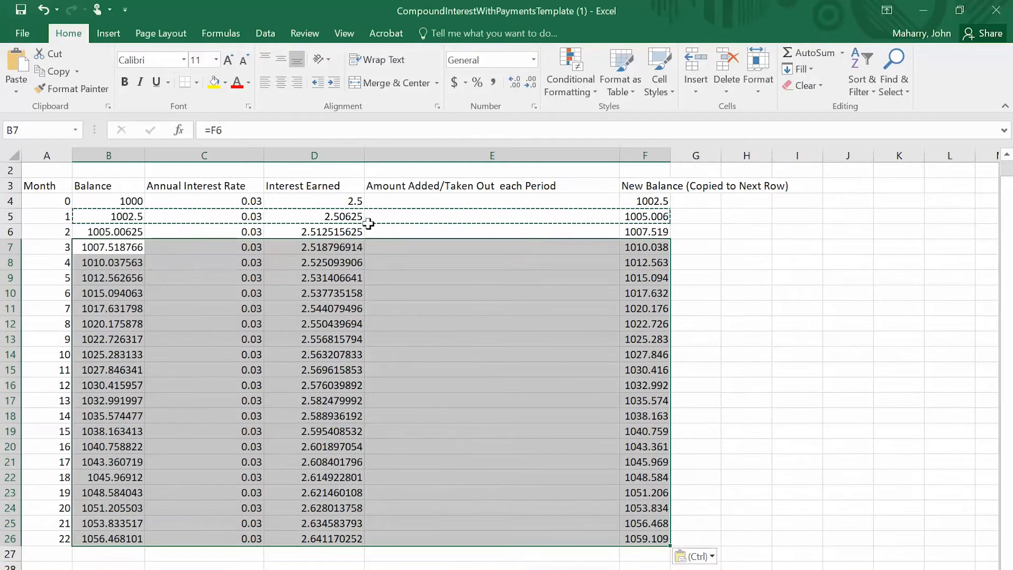
{"action": "left_click", "coordinate": [47, 538]}
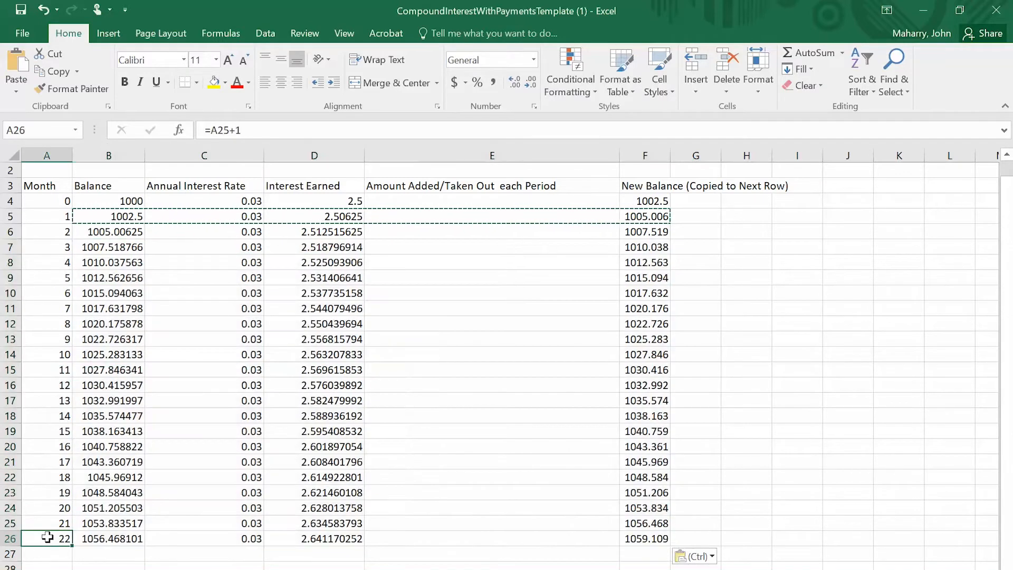
{"action": "left_click", "coordinate": [350, 542]}
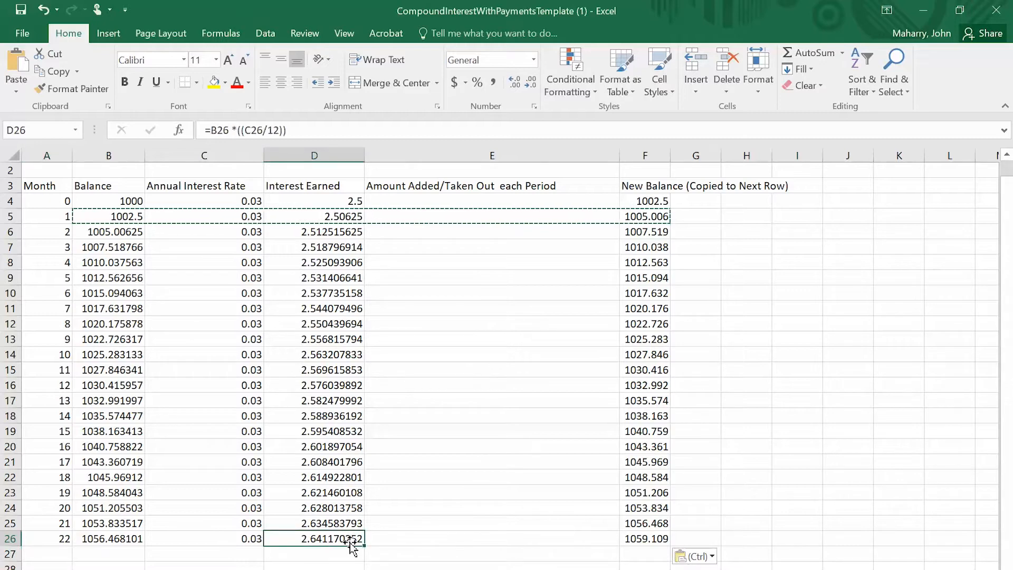
{"action": "left_click", "coordinate": [649, 540]}
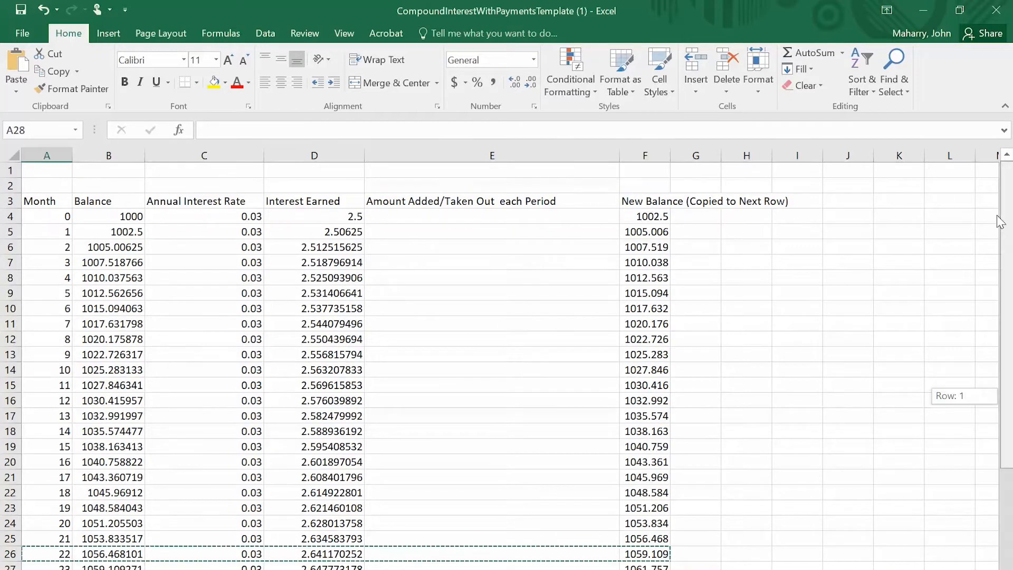
{"action": "left_click_drag", "start_coordinate": [999, 219], "coordinate": [999, 217]}
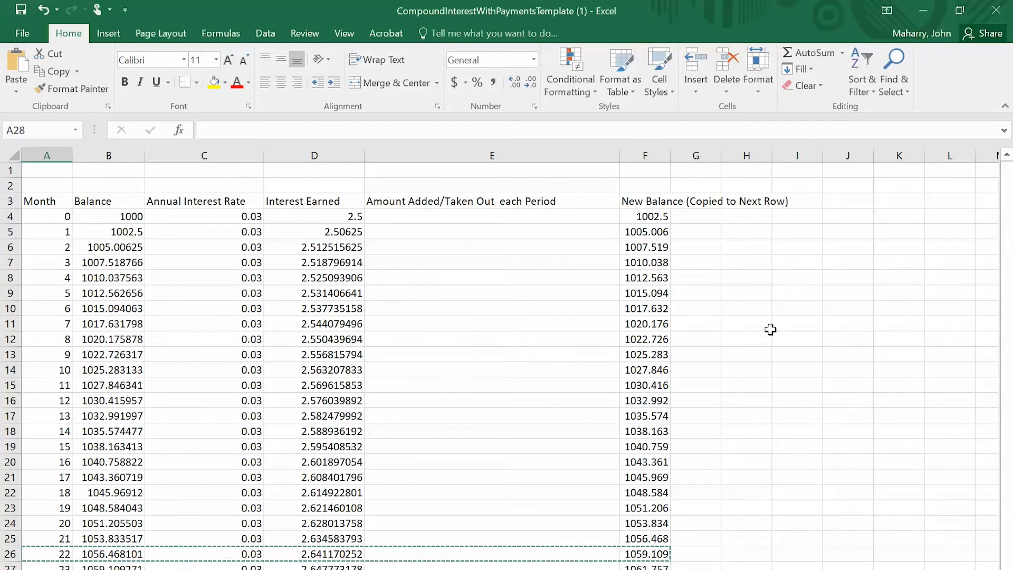
{"action": "left_click", "coordinate": [509, 217]}
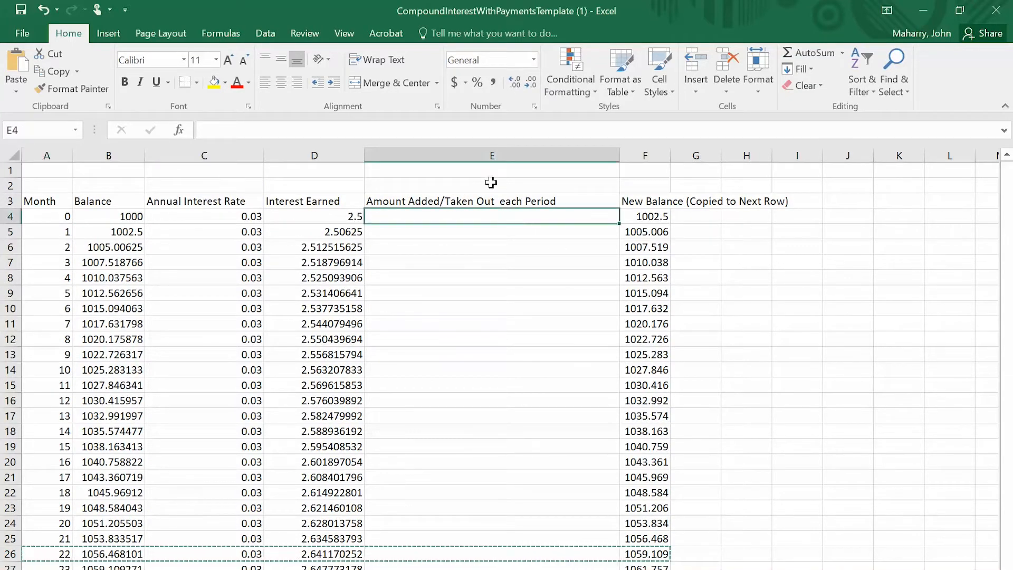
{"action": "left_click", "coordinate": [492, 156]}
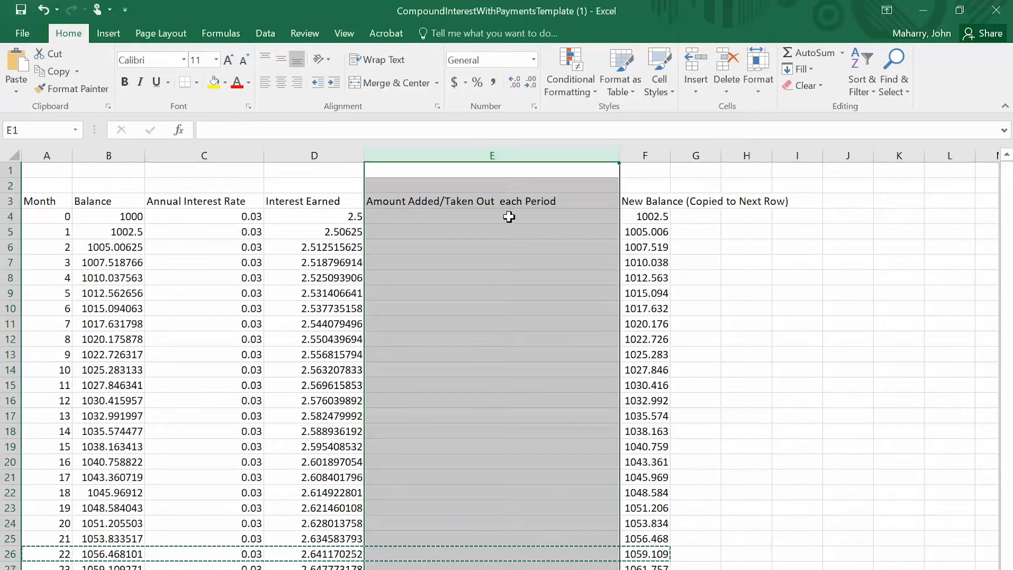
{"action": "left_click", "coordinate": [509, 217]}
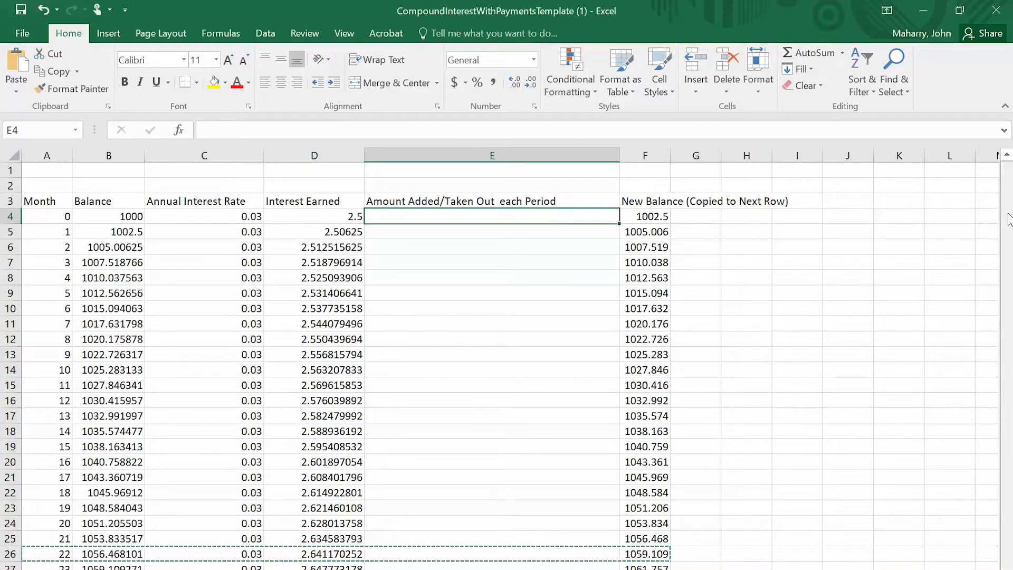
Enter the compound interest check formula =1000*(1+(0.03/12))^22 in H27 beside the final balance
{"action": "left_click_drag", "start_coordinate": [1008, 219], "coordinate": [1008, 233]}
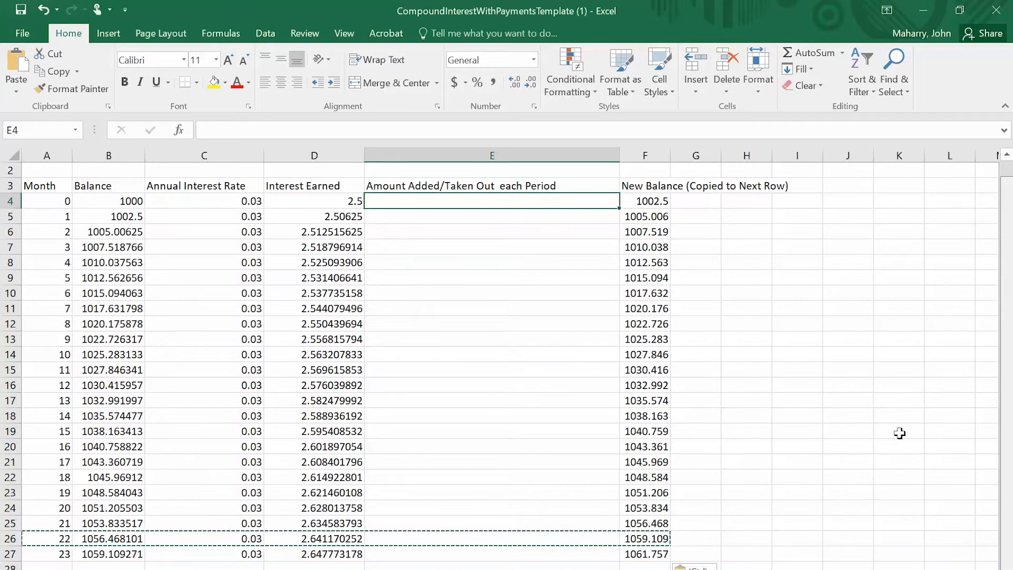
{"action": "left_click", "coordinate": [752, 555]}
{"action": "type", "text": "="}
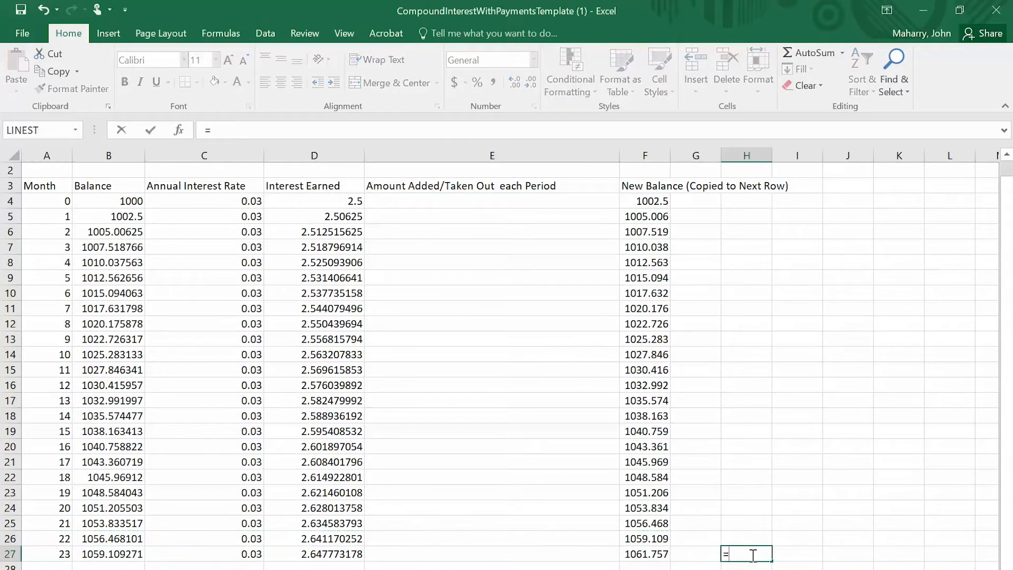
{"action": "type", "text": "1000("}
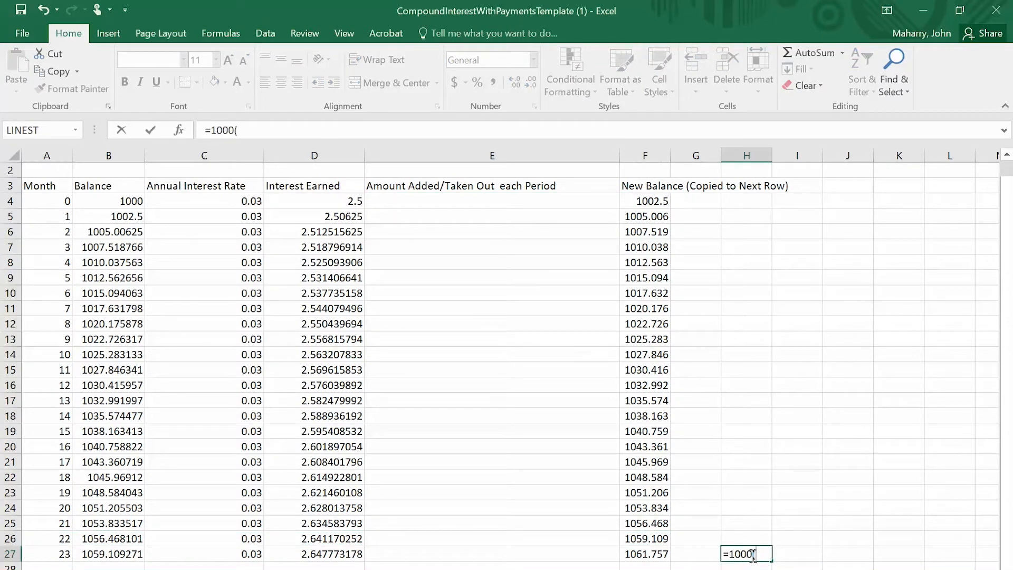
{"action": "type", "text": "1+(0.03/12)"}
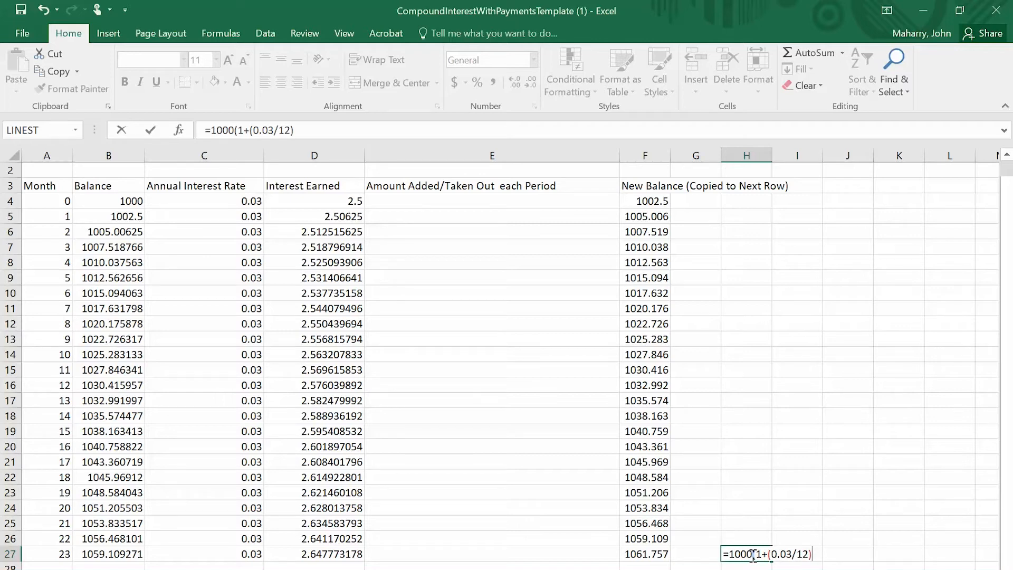
{"action": "type", "text": ")^22"}
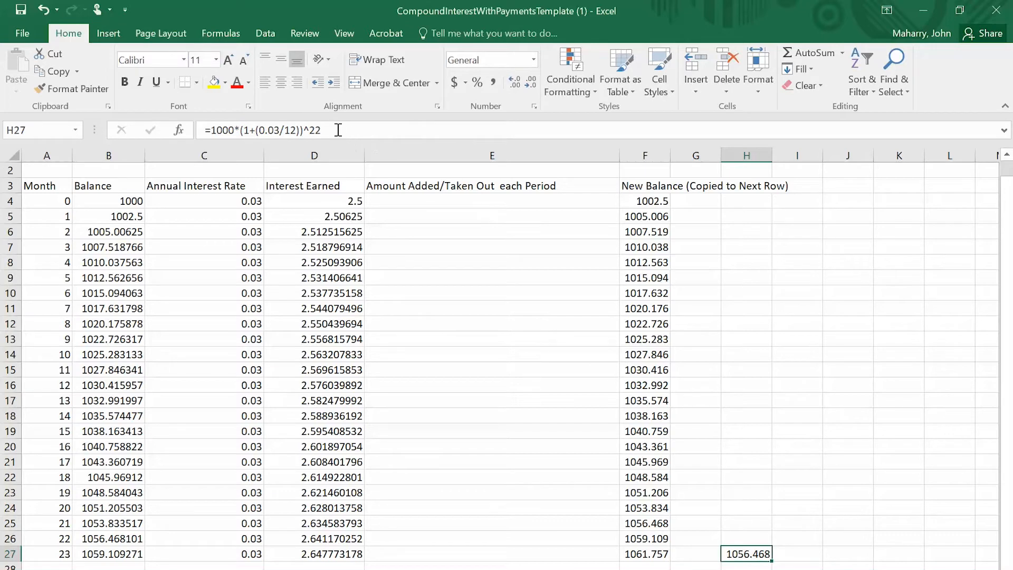
Change the exponent of the check formula in H27 to 24
{"action": "left_click", "coordinate": [339, 130]}
{"action": "key", "text": "BackSpace"}
{"action": "type", "text": "4"}
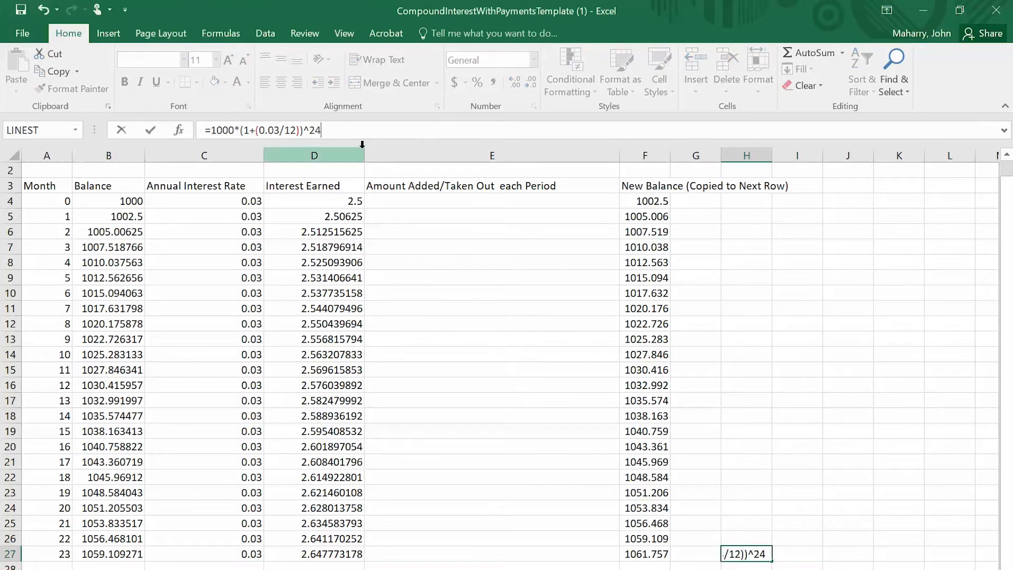
{"action": "key", "text": "Return"}
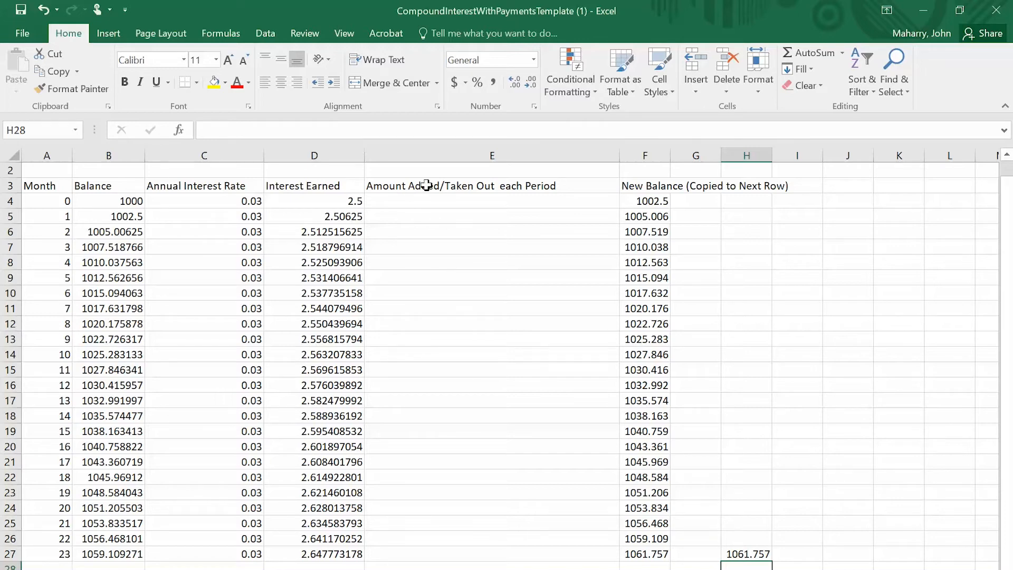
Enter a withdrawal of -25 as the month 0 Amount Added/Taken Out in E4
{"action": "left_click", "coordinate": [515, 201]}
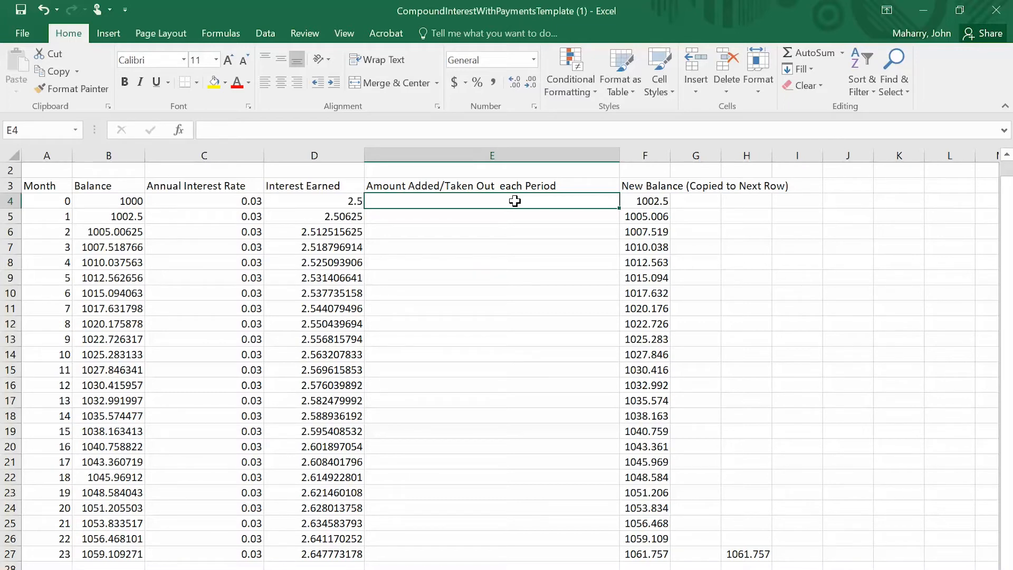
{"action": "type", "text": "-25"}
{"action": "key", "text": "Return"}
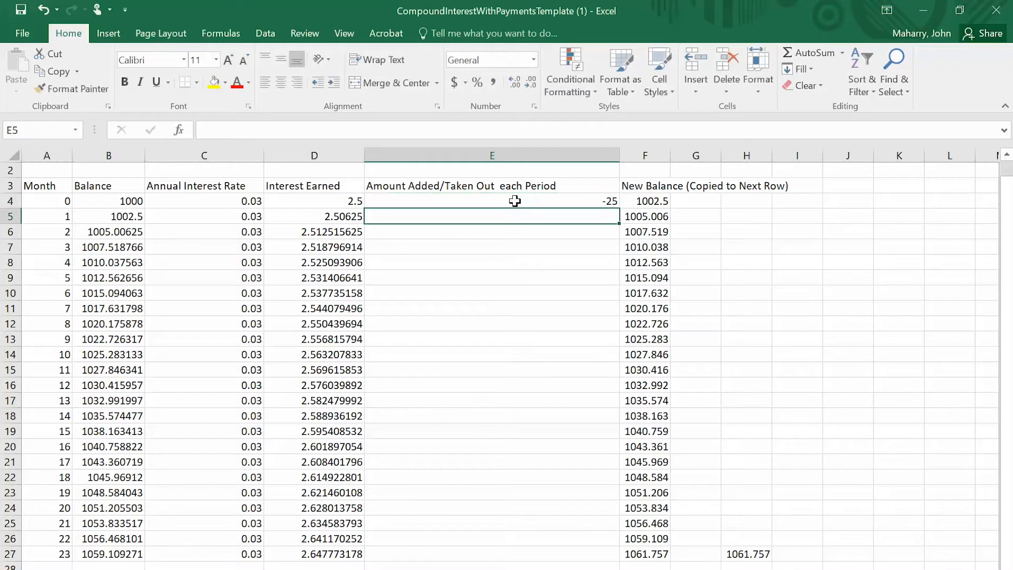
Add the periodic amount to the month 0 New Balance formula in F4, making it =B4*(1+(C4/12))+E4
{"action": "left_click", "coordinate": [651, 203]}
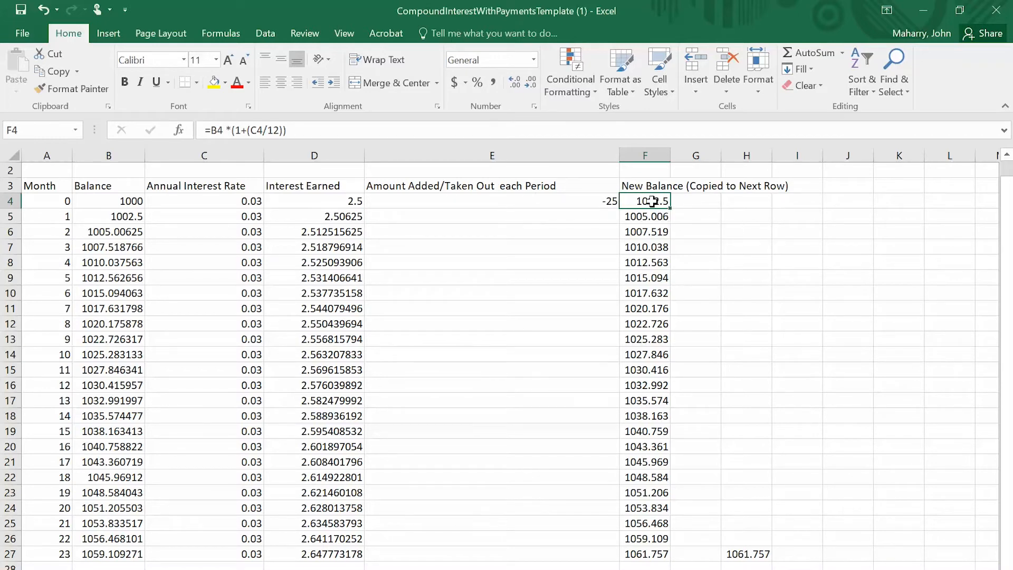
{"action": "left_click", "coordinate": [320, 131]}
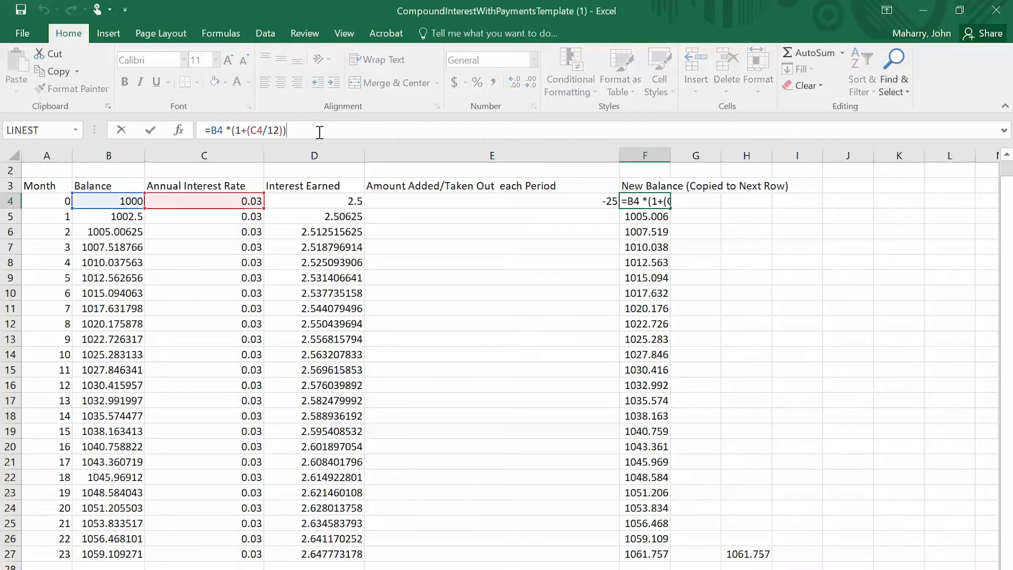
{"action": "type", "text": "+"}
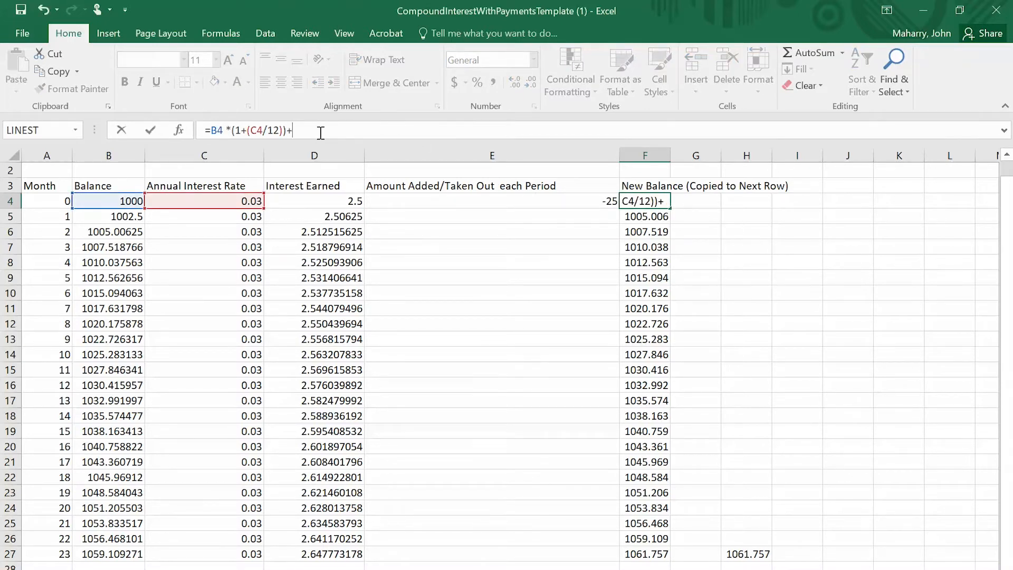
{"action": "left_click", "coordinate": [475, 202]}
{"action": "key", "text": "Return"}
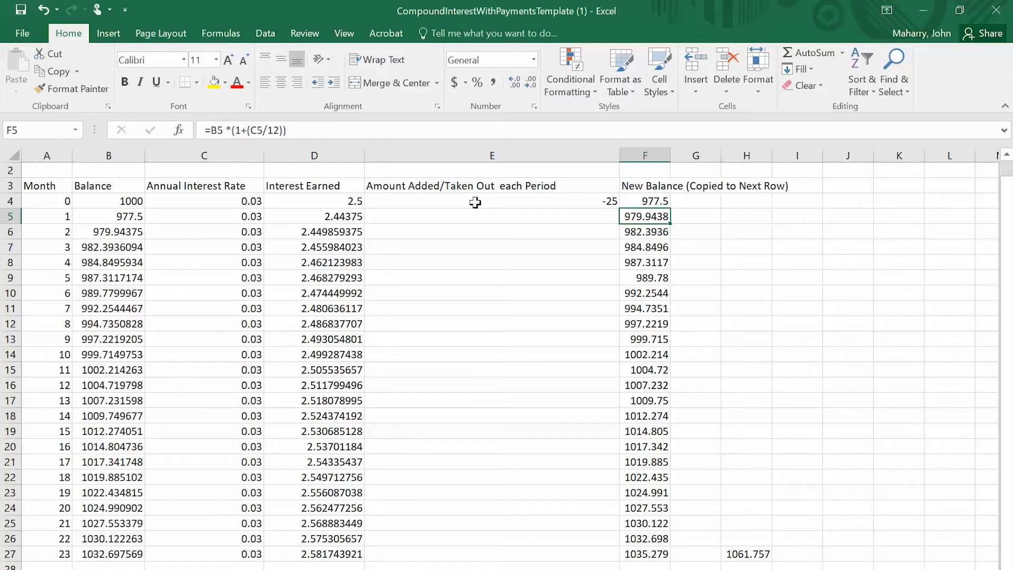
{"action": "left_click", "coordinate": [633, 201]}
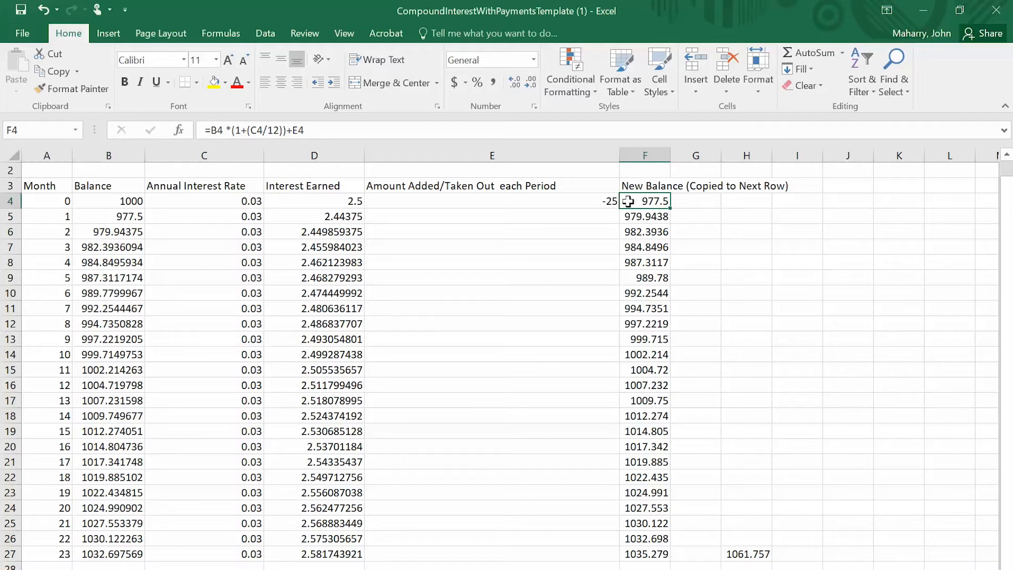
Copy the -25 withdrawal from E4 into E5:E27 for months 1 through 23
{"action": "left_click", "coordinate": [576, 199]}
{"action": "key", "text": "ctrl+c"}
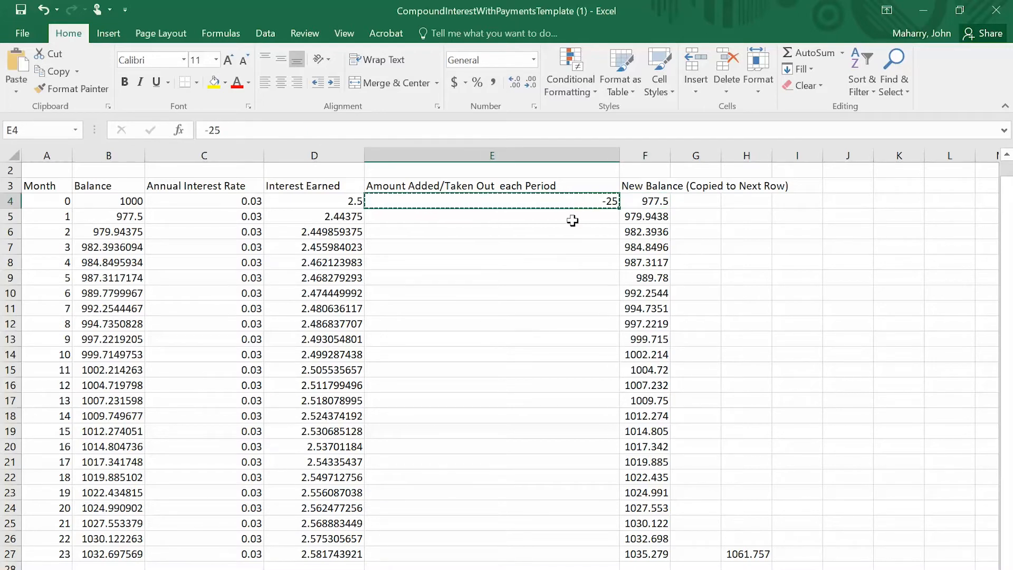
{"action": "left_click", "coordinate": [570, 218]}
{"action": "left_click_drag", "start_coordinate": [570, 217], "coordinate": [565, 550]}
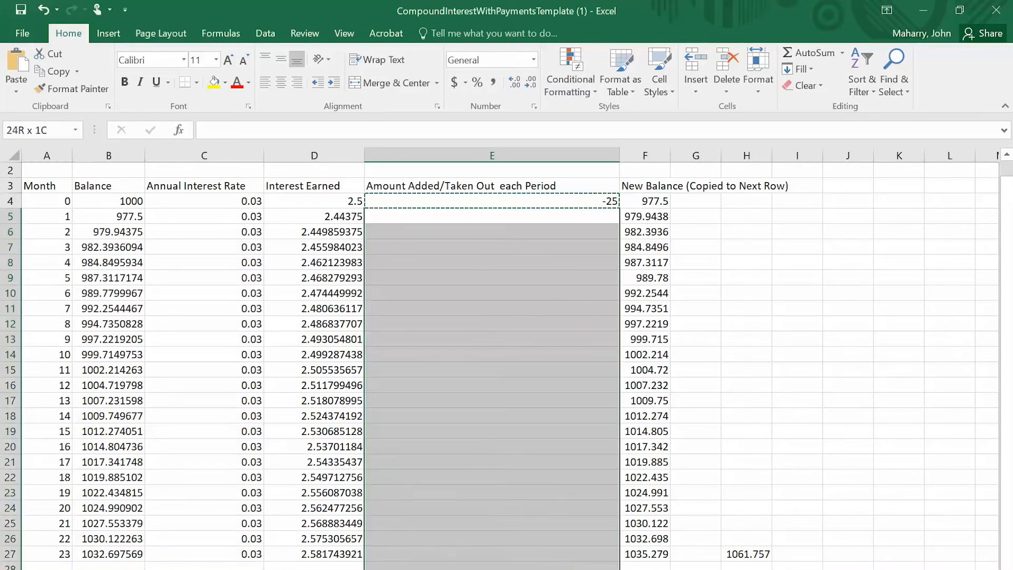
{"action": "key", "text": "ctrl+v"}
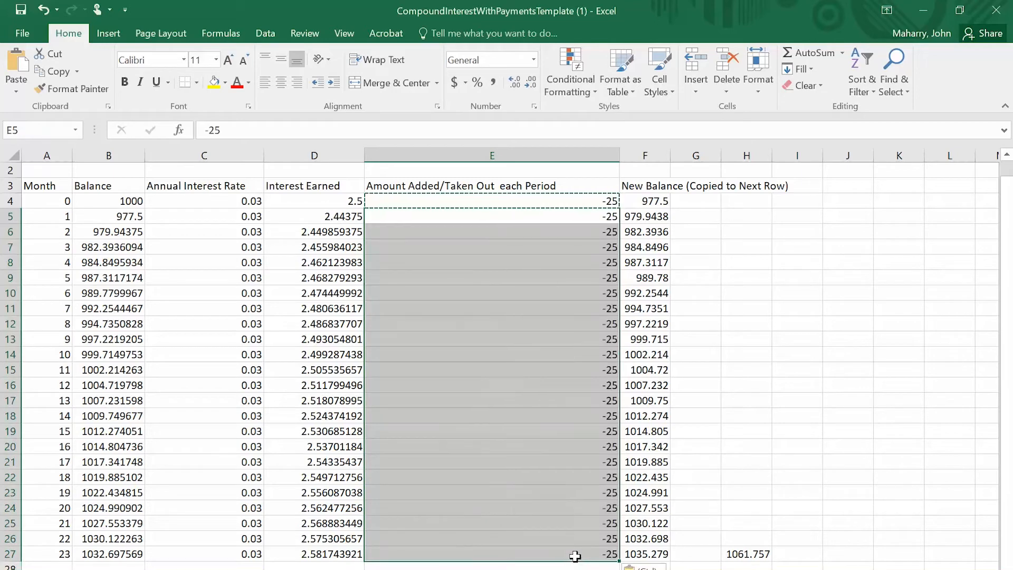
Copy the New Balance formula from F4 into F5:F27 so every month includes its withdrawal
{"action": "left_click", "coordinate": [532, 202]}
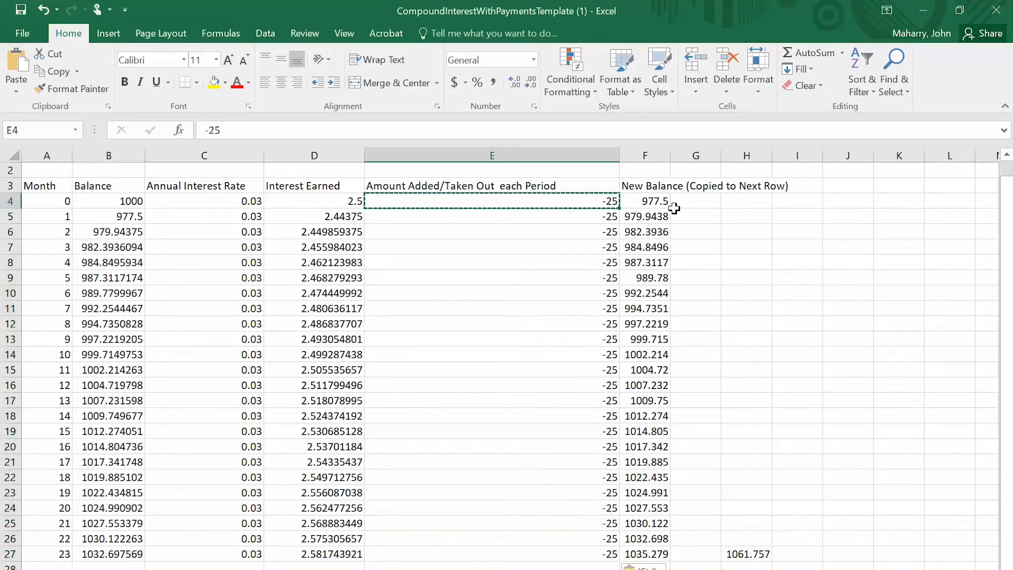
{"action": "left_click", "coordinate": [649, 202]}
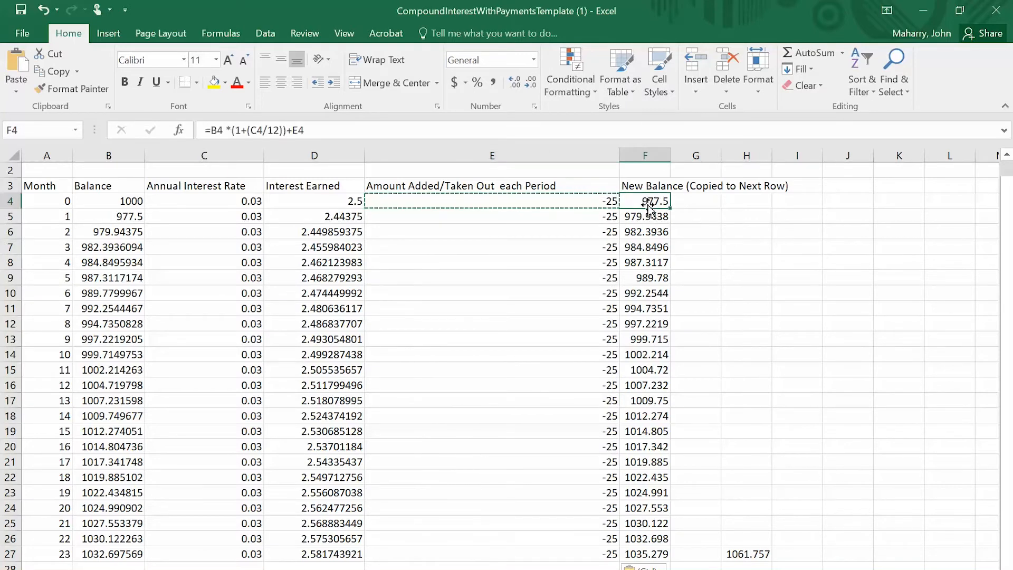
{"action": "left_click", "coordinate": [658, 218]}
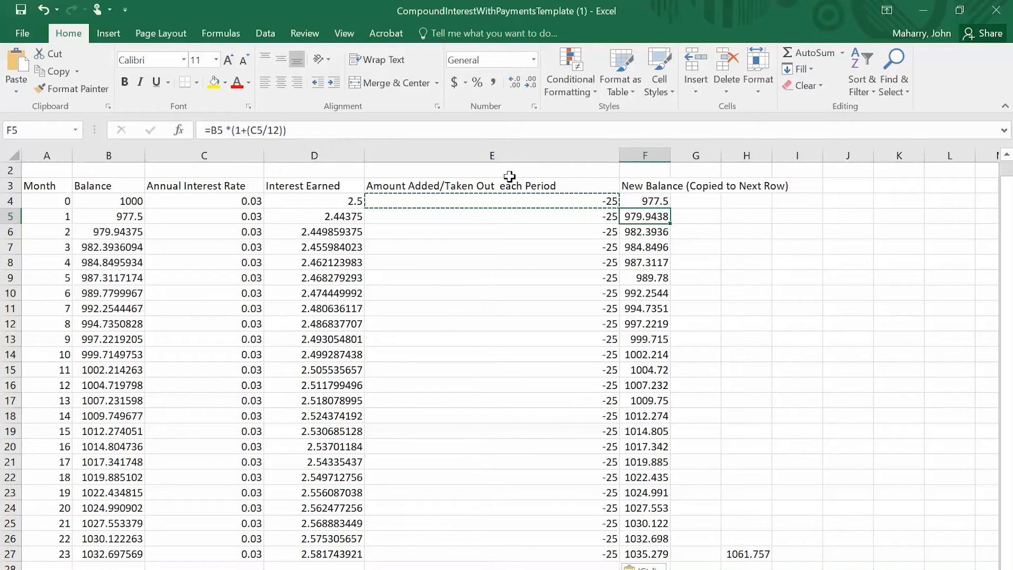
{"action": "left_click", "coordinate": [645, 201]}
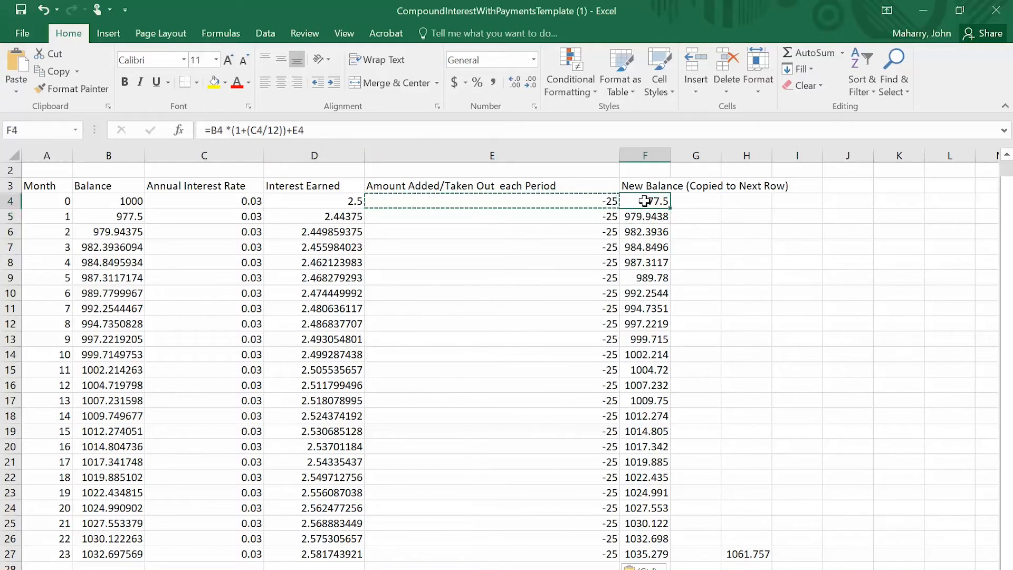
{"action": "key", "text": "ctrl+c"}
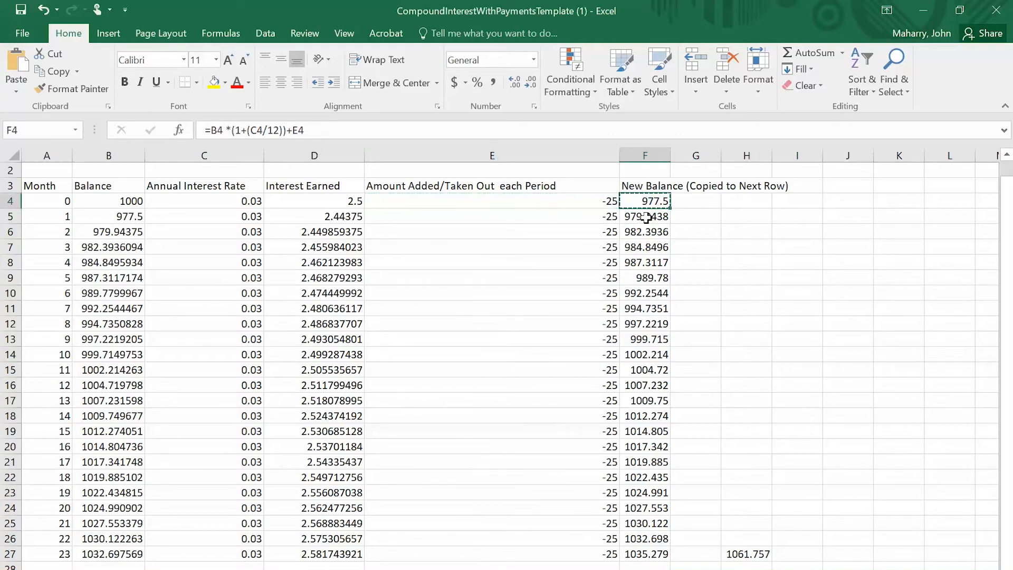
{"action": "left_click_drag", "start_coordinate": [646, 217], "coordinate": [642, 552]}
{"action": "key", "text": "ctrl+v"}
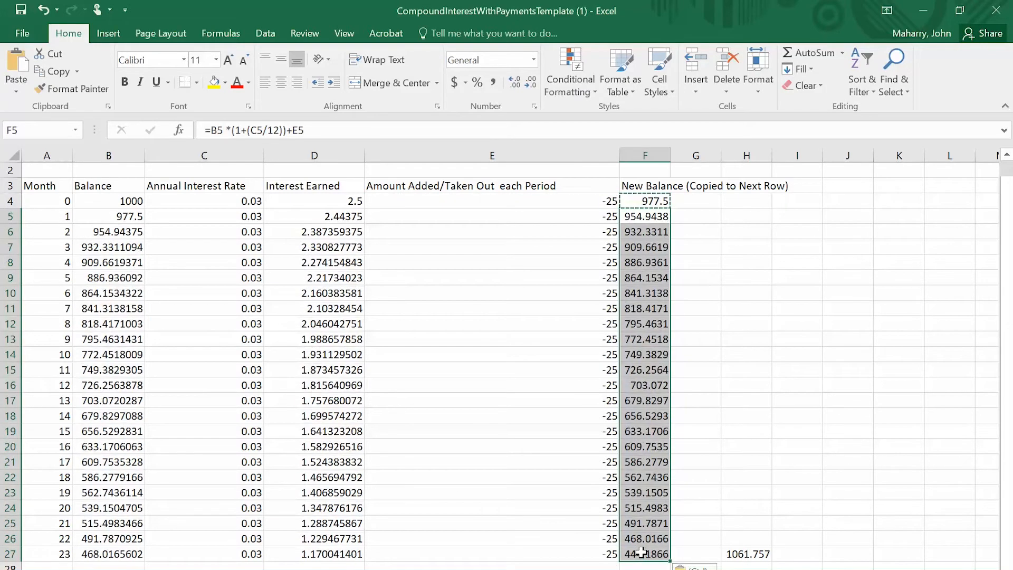
Examine how interest earned and the withdrawal feed into the new balance across the month 1 and month 2 rows
{"action": "left_click", "coordinate": [689, 216]}
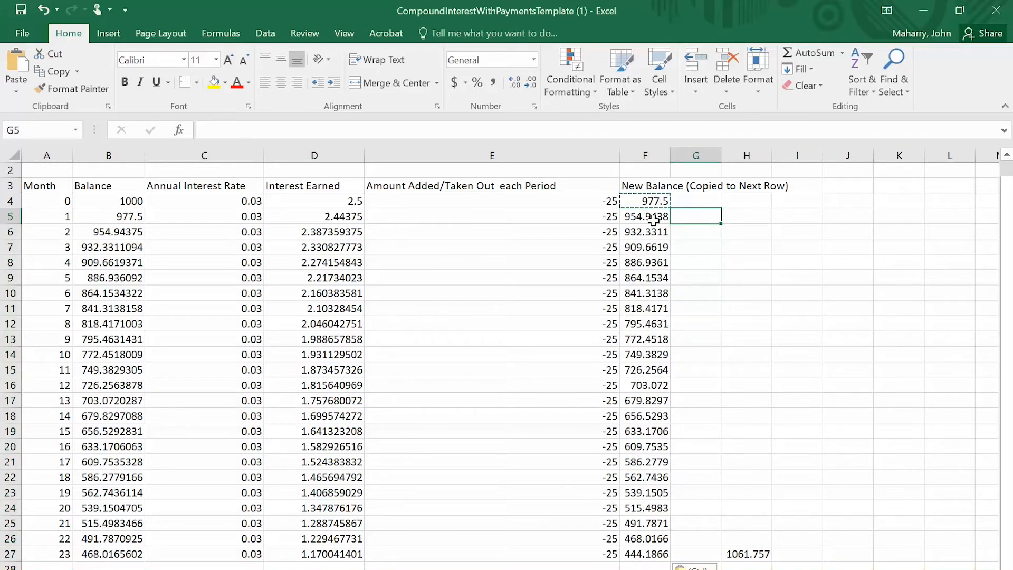
{"action": "key", "text": "Down"}
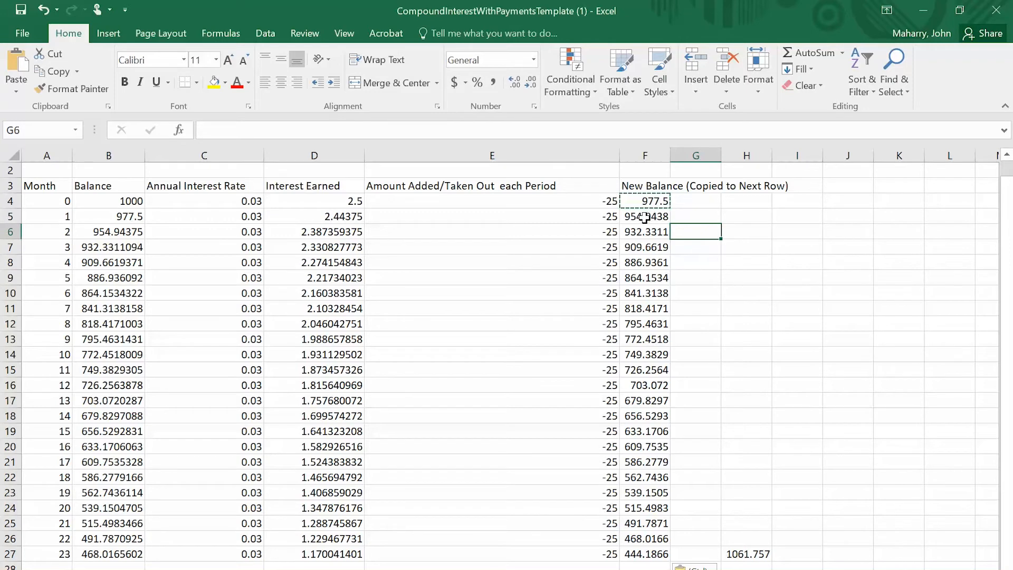
{"action": "left_click", "coordinate": [645, 216]}
{"action": "key", "text": "Left"}
{"action": "key", "text": "Left"}
{"action": "key", "text": "Left"}
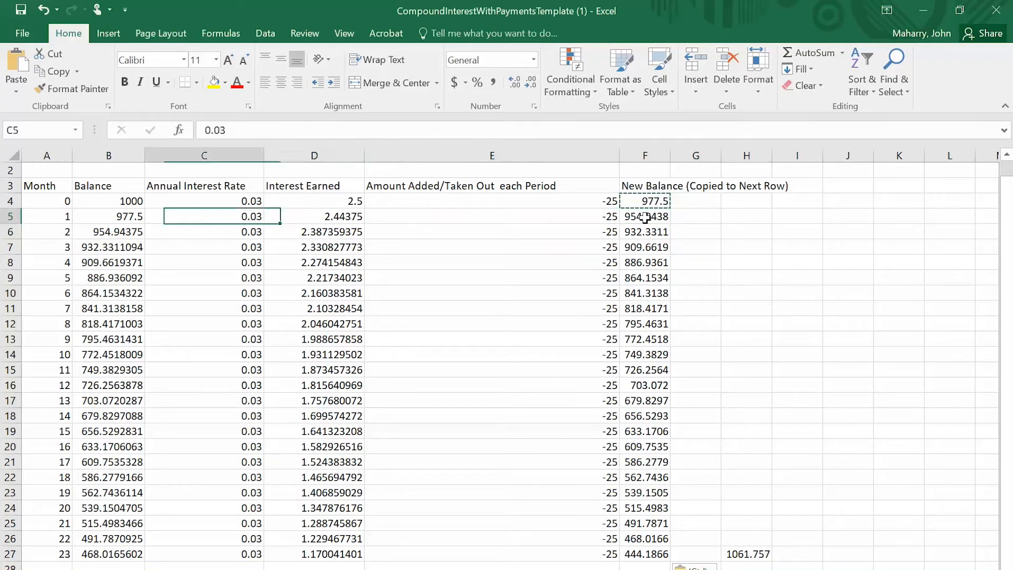
{"action": "key", "text": "Right"}
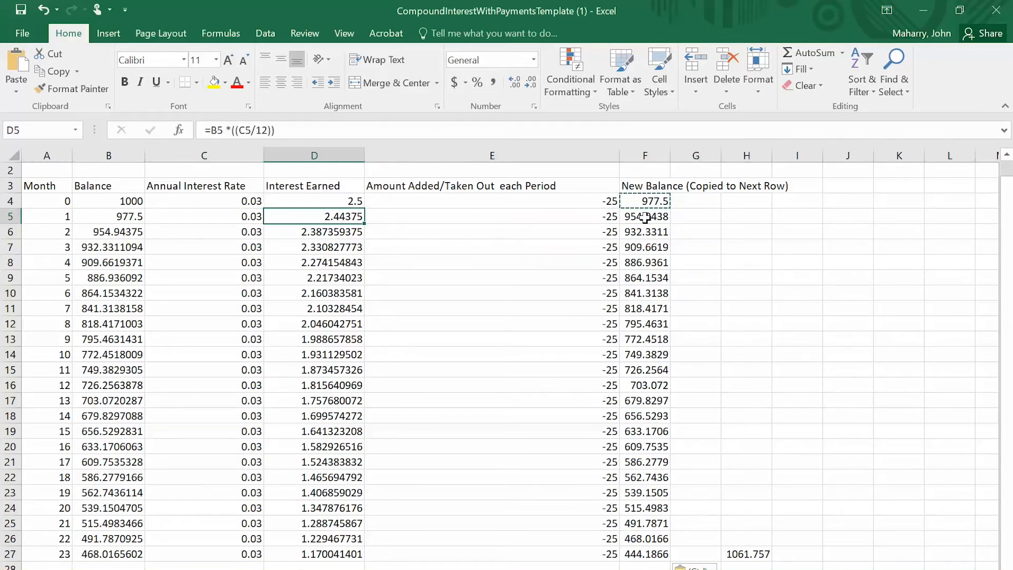
{"action": "key", "text": "Right"}
{"action": "key", "text": "Right"}
{"action": "key", "text": "Down"}
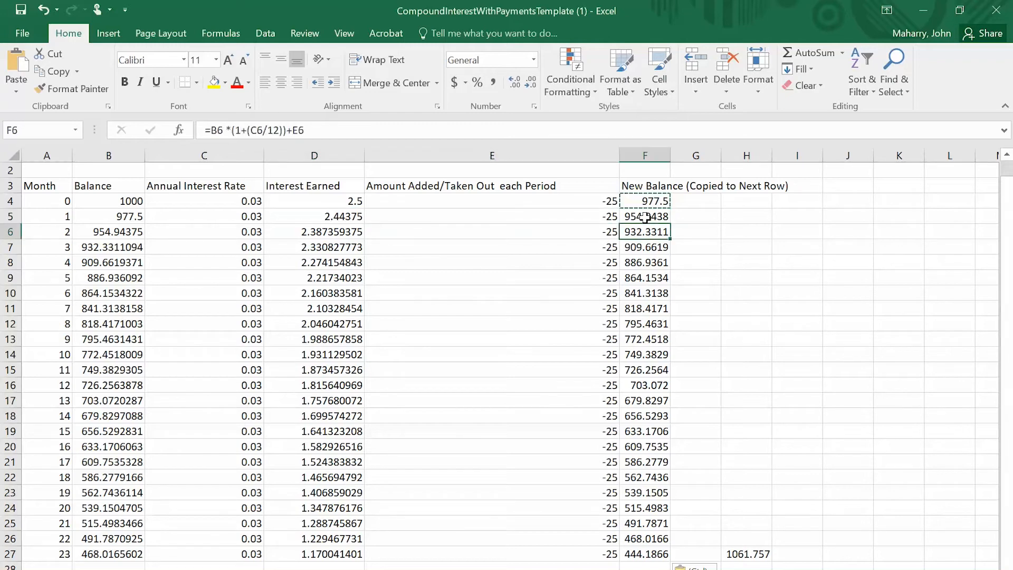
{"action": "key", "text": "Left"}
{"action": "key", "text": "Left"}
{"action": "key", "text": "Left"}
{"action": "key", "text": "Right"}
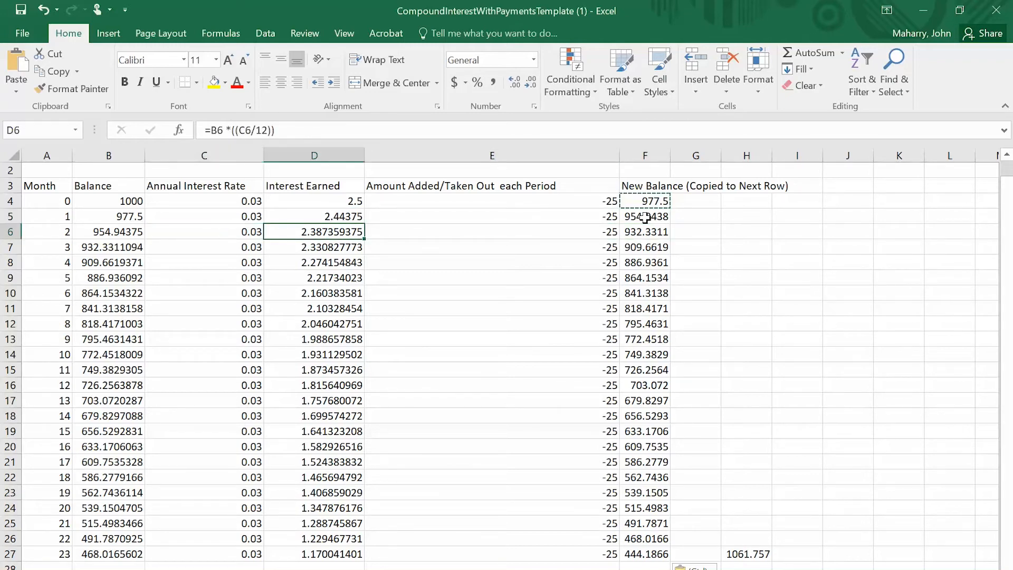
{"action": "key", "text": "Right"}
{"action": "key", "text": "Right"}
Extend the table by copying the month 23 row, A27:F27, into the block of empty rows starting at A28
{"action": "key", "text": "Down"}
{"action": "key", "text": "Down"}
{"action": "key", "text": "Down"}
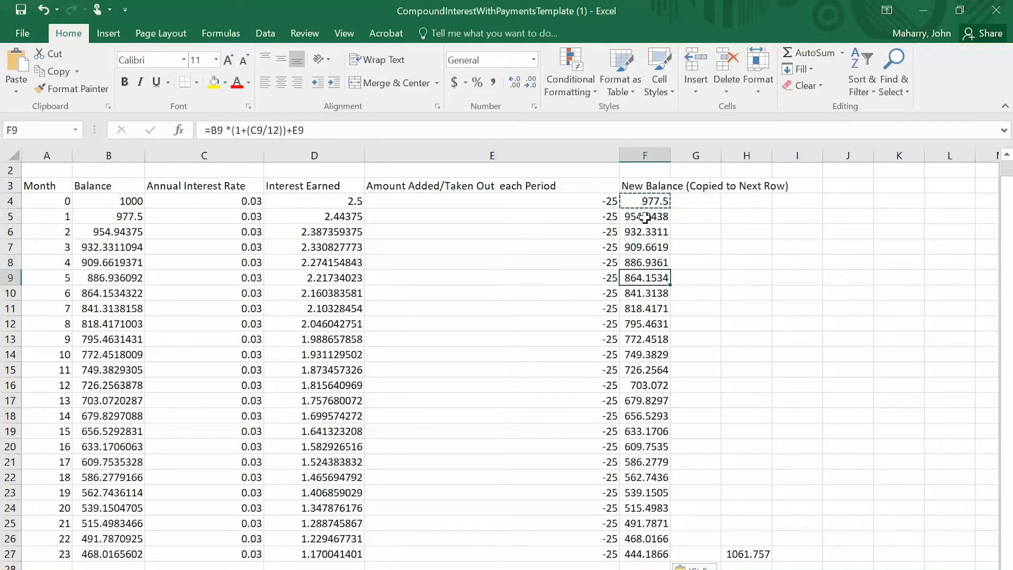
{"action": "key", "text": "Down"}
{"action": "key", "text": "Down"}
{"action": "key", "text": "Down"}
{"action": "key", "text": "Down"}
{"action": "key", "text": "Down"}
{"action": "key", "text": "Down"}
{"action": "key", "text": "Down"}
{"action": "key", "text": "Down"}
{"action": "key", "text": "Down"}
{"action": "key", "text": "Down"}
{"action": "key", "text": "Down"}
{"action": "key", "text": "Down"}
{"action": "key", "text": "Down"}
{"action": "key", "text": "Down"}
{"action": "key", "text": "Down"}
{"action": "key", "text": "Down"}
{"action": "key", "text": "Down"}
{"action": "key", "text": "Down"}
{"action": "key", "text": "Down"}
{"action": "key", "text": "Down"}
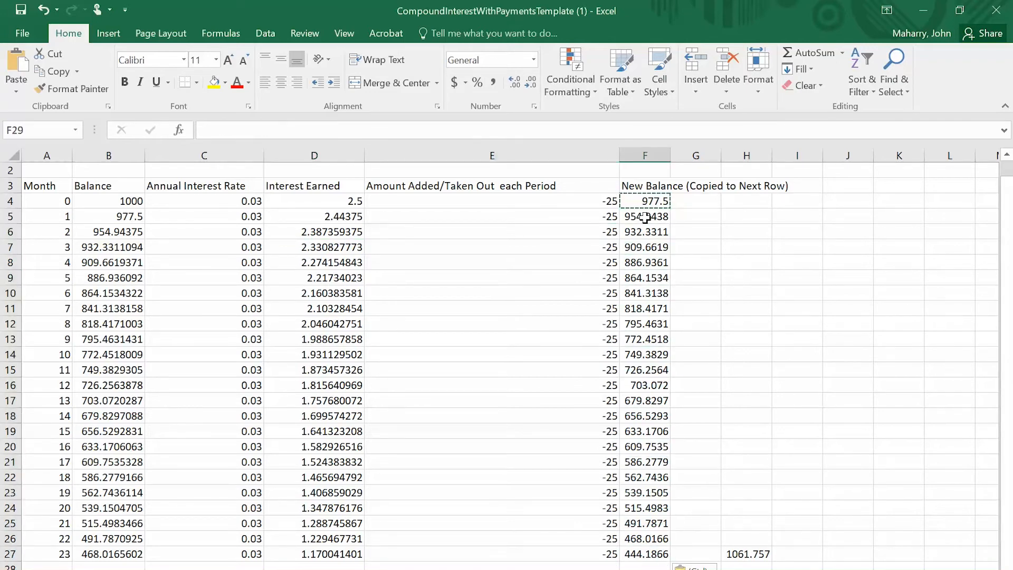
{"action": "key", "text": "Up"}
{"action": "key", "text": "Up"}
{"action": "key", "text": "Up"}
{"action": "key", "text": "Down"}
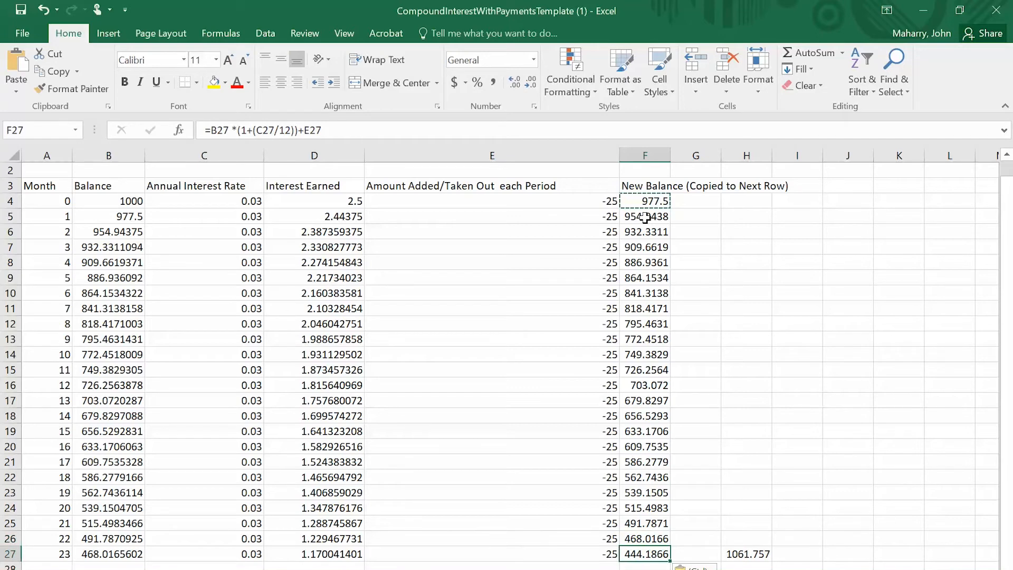
{"action": "key", "text": "shift+Left"}
{"action": "key", "text": "shift+Left"}
{"action": "key", "text": "shift+Left"}
{"action": "key", "text": "shift+Left"}
{"action": "key", "text": "shift+Left"}
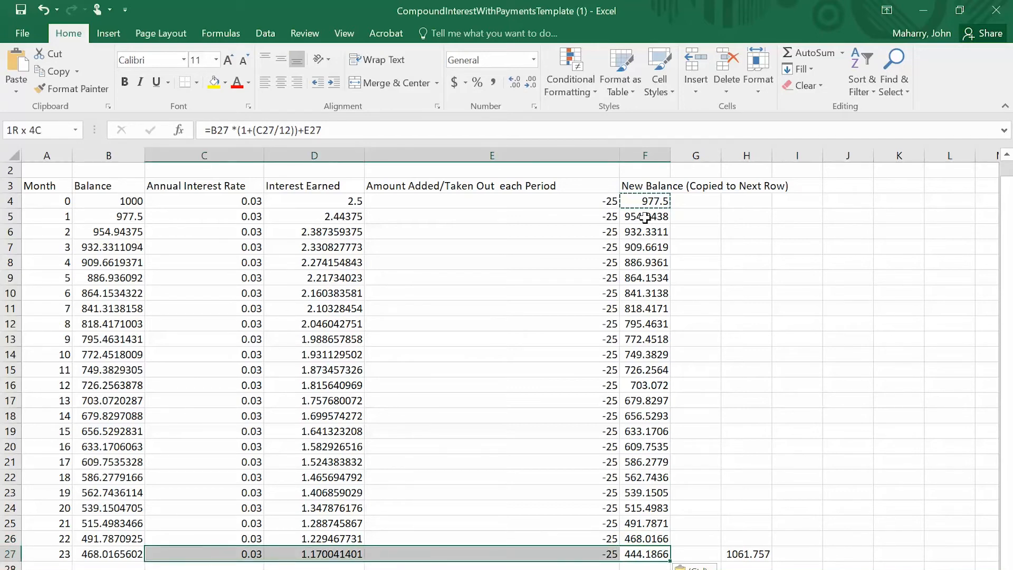
{"action": "key", "text": "ctrl+c"}
{"action": "key", "text": "Down"}
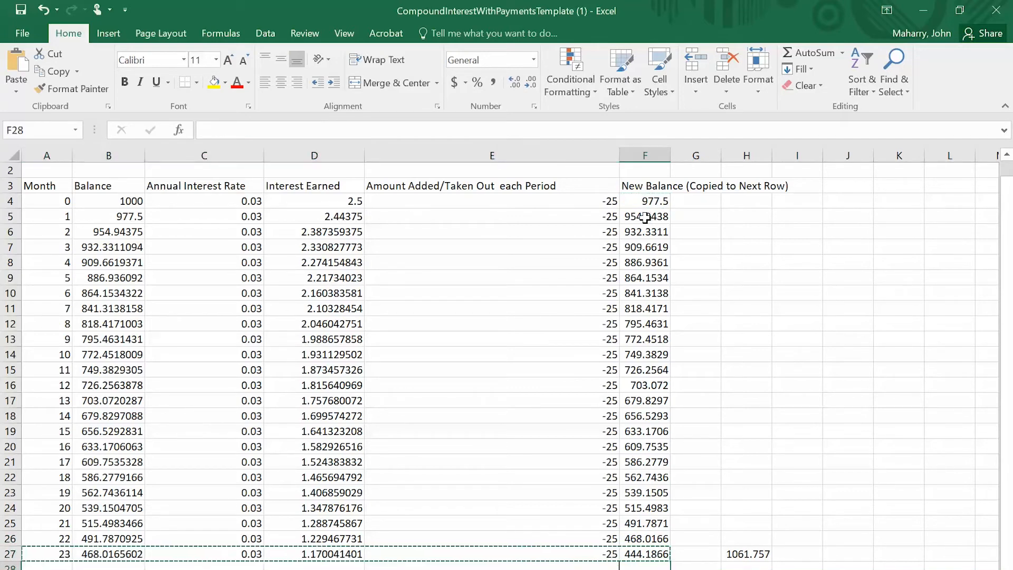
{"action": "key", "text": "Left"}
{"action": "key", "text": "Left"}
{"action": "key", "text": "Left"}
{"action": "key", "text": "Left"}
{"action": "key", "text": "Left"}
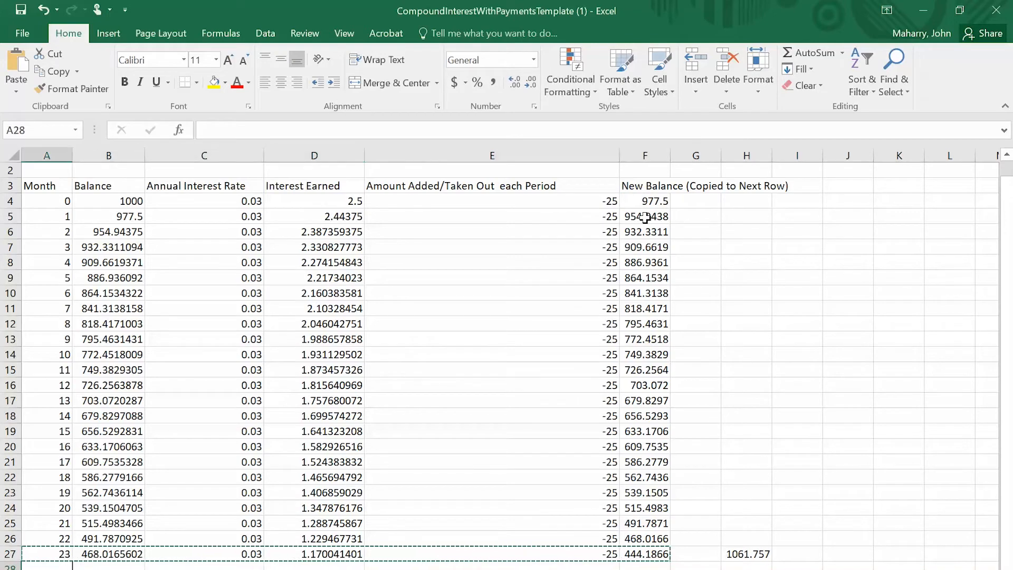
{"action": "key", "text": "shift+Down"}
{"action": "key", "text": "shift+Down"}
{"action": "key", "text": "shift+Down"}
{"action": "key", "text": "shift+Down"}
{"action": "key", "text": "shift+Down"}
{"action": "key", "text": "shift+Down"}
{"action": "key", "text": "shift+Down"}
{"action": "key", "text": "shift+Down"}
{"action": "key", "text": "shift+Down"}
{"action": "key", "text": "shift+Down"}
{"action": "key", "text": "shift+Down"}
{"action": "key", "text": "shift+Down"}
{"action": "key", "text": "shift+Down"}
{"action": "key", "text": "shift+Down"}
{"action": "key", "text": "shift+Down"}
{"action": "key", "text": "shift+Down"}
{"action": "key", "text": "shift+Down"}
{"action": "key", "text": "shift+Down"}
{"action": "key", "text": "shift+Down"}
{"action": "key", "text": "shift+Down"}
{"action": "key", "text": "shift+Down"}
{"action": "key", "text": "shift+Down"}
{"action": "key", "text": "shift+Down"}
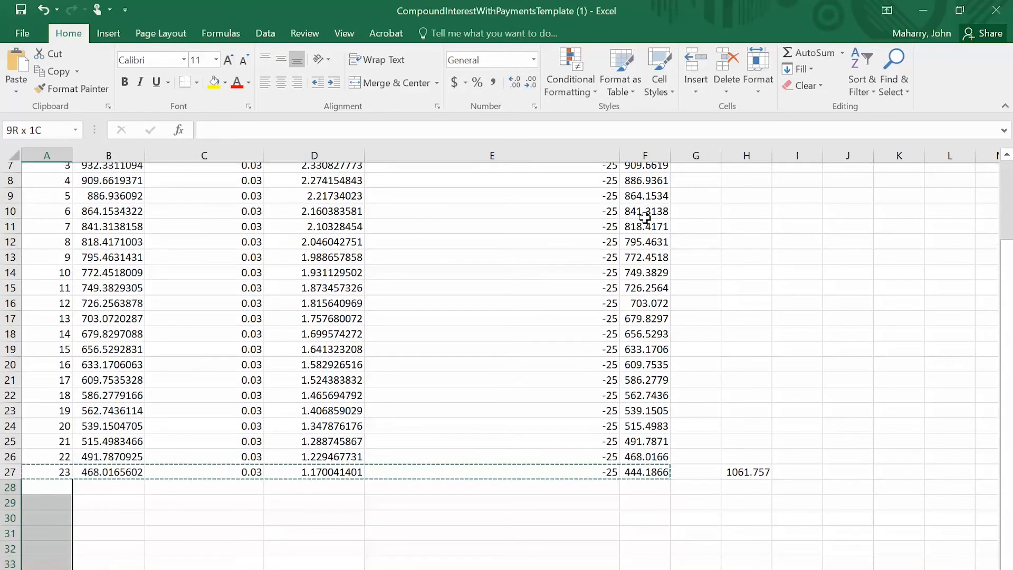
{"action": "key", "text": "shift+Down"}
{"action": "key", "text": "shift+Down"}
{"action": "key", "text": "shift+Down"}
{"action": "key", "text": "shift+Down"}
{"action": "key", "text": "shift+Down"}
{"action": "key", "text": "ctrl+v"}
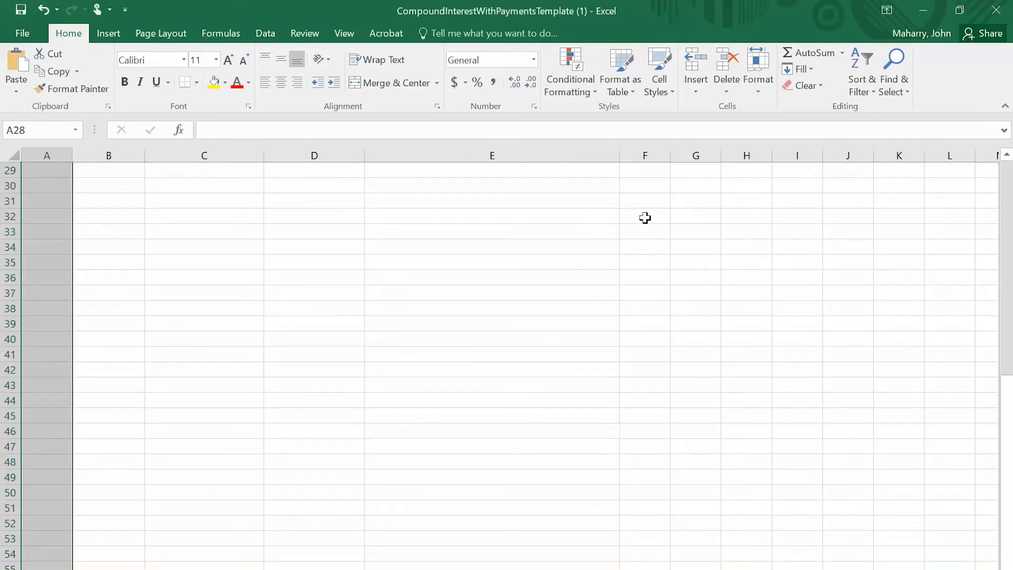
Check down the New Balance column for the last month before the balance turns negative, and select that row
{"action": "key", "text": "Up"}
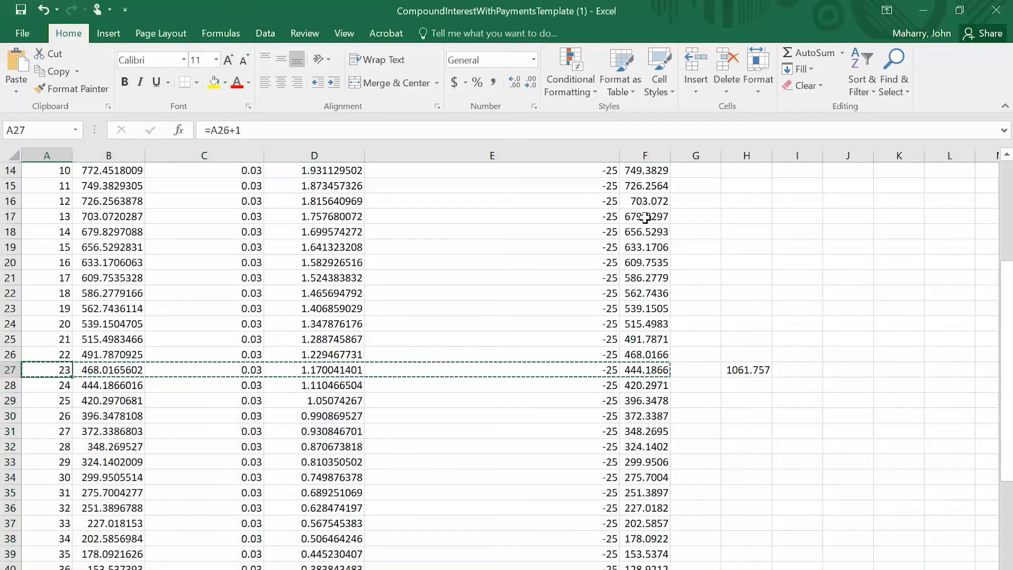
{"action": "key", "text": "Right"}
{"action": "key", "text": "Right"}
{"action": "key", "text": "Right"}
{"action": "key", "text": "Right"}
{"action": "key", "text": "Right"}
{"action": "key", "text": "Right"}
{"action": "key", "text": "Left"}
{"action": "key", "text": "Down"}
{"action": "key", "text": "Down"}
{"action": "key", "text": "Down"}
{"action": "key", "text": "Down"}
{"action": "key", "text": "Down"}
{"action": "key", "text": "Down"}
{"action": "key", "text": "Down"}
{"action": "key", "text": "Down"}
{"action": "key", "text": "Down"}
{"action": "key", "text": "Down"}
{"action": "key", "text": "Down"}
{"action": "key", "text": "Down"}
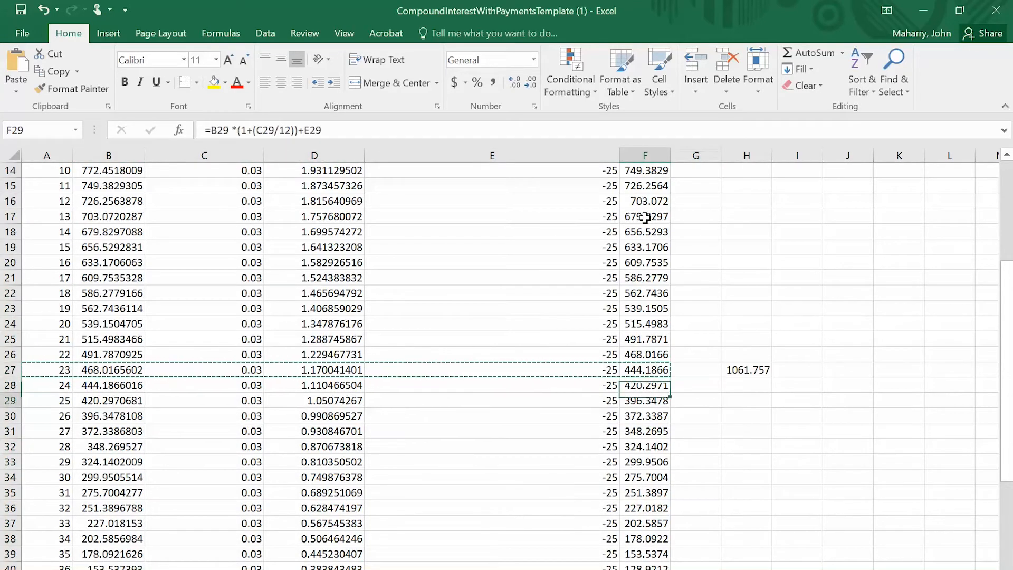
{"action": "key", "text": "Down"}
{"action": "key", "text": "Down"}
{"action": "key", "text": "Down"}
{"action": "key", "text": "Down"}
{"action": "key", "text": "Down"}
{"action": "key", "text": "Down"}
{"action": "key", "text": "Down"}
{"action": "key", "text": "Down"}
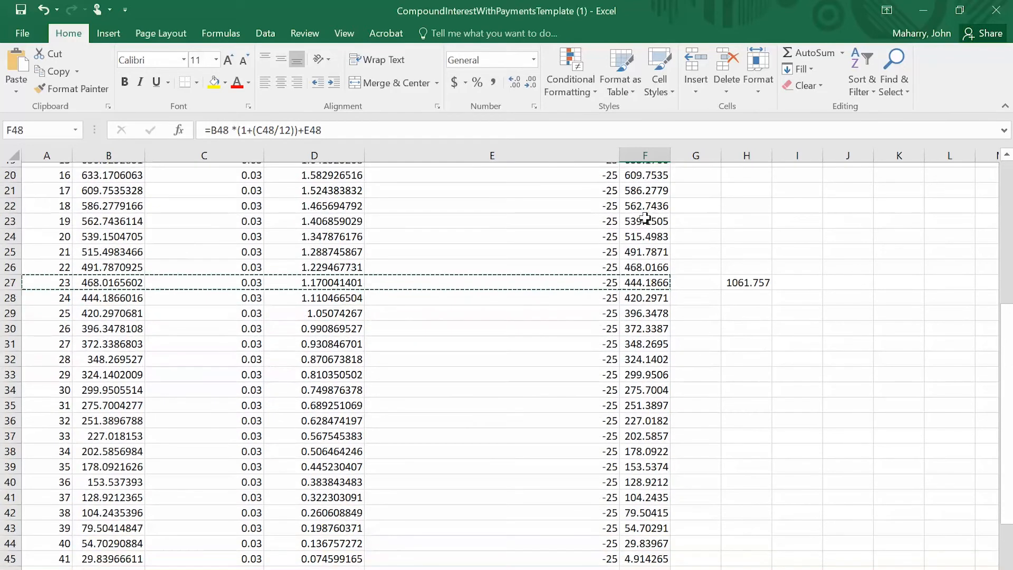
{"action": "key", "text": "Up"}
{"action": "key", "text": "Up"}
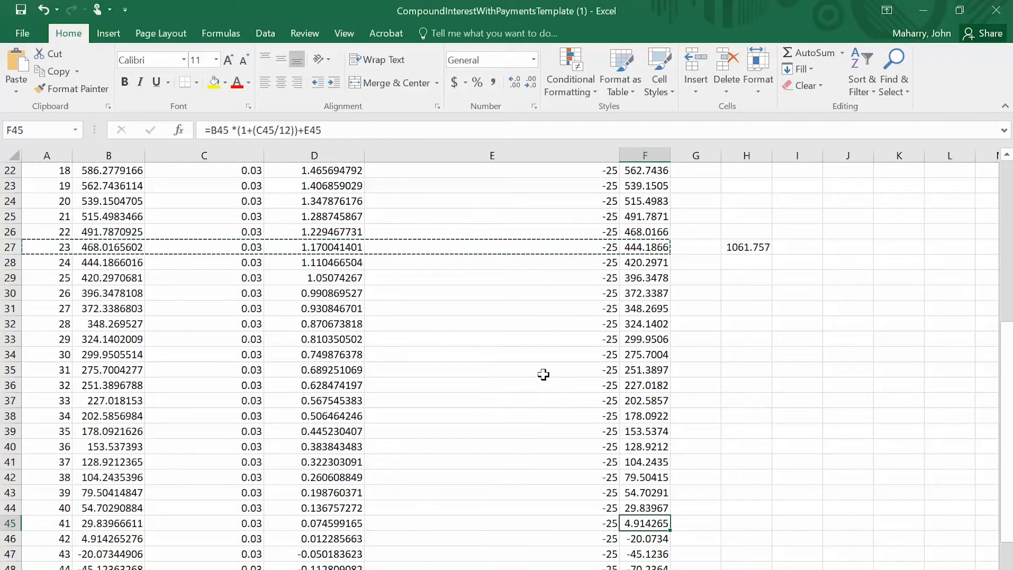
{"action": "left_click", "coordinate": [11, 524]}
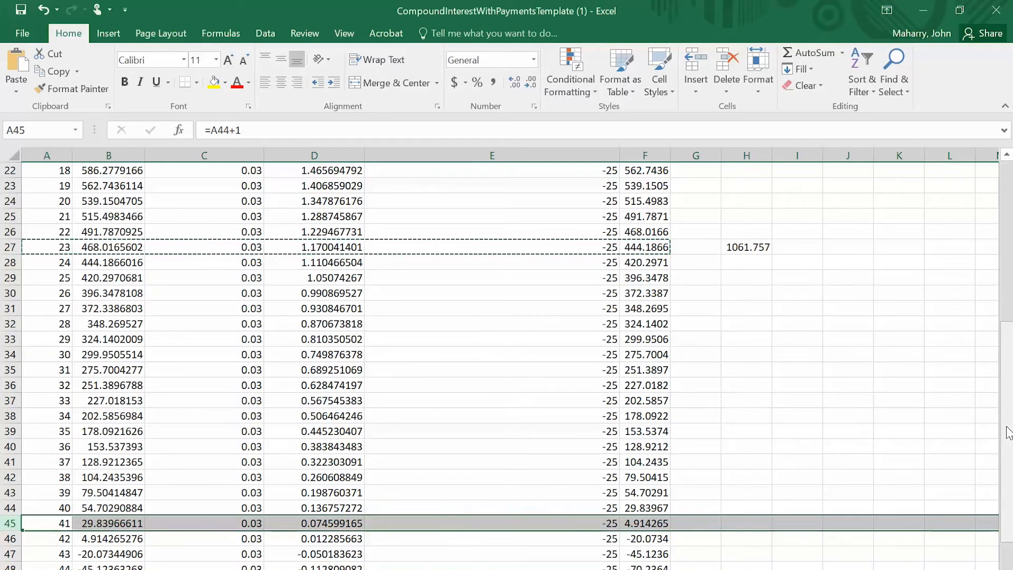
Set the annual interest rate for month 0 in C4 to 0.15
{"action": "left_click_drag", "start_coordinate": [1008, 437], "coordinate": [932, 255]}
{"action": "left_click", "coordinate": [249, 216]}
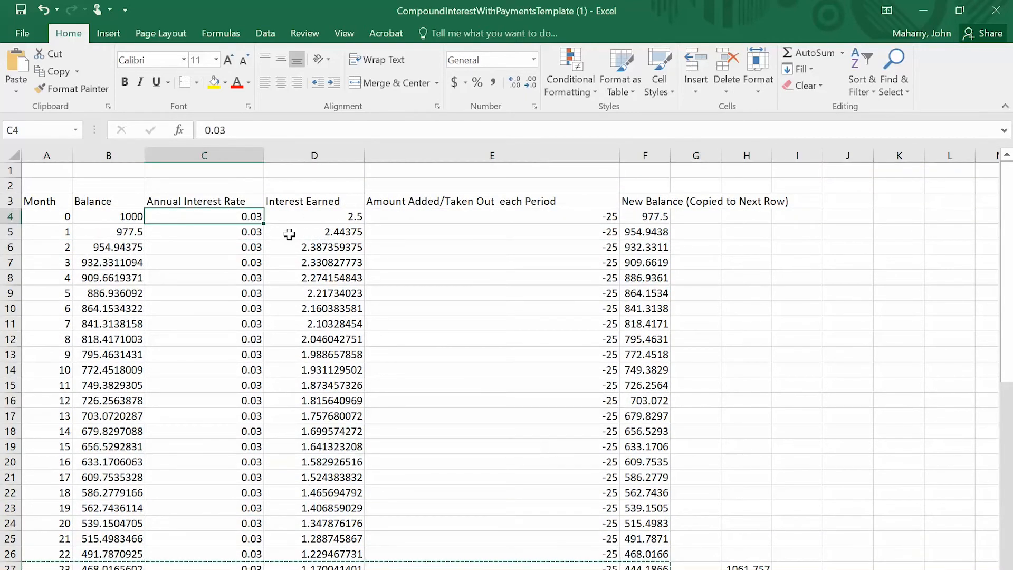
{"action": "left_click", "coordinate": [229, 130]}
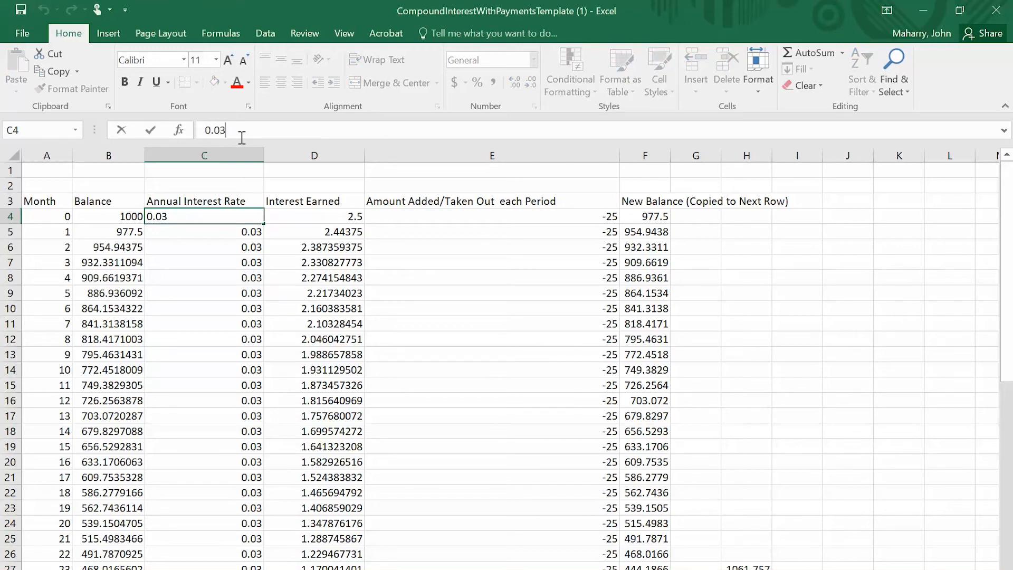
{"action": "key", "text": "BackSpace"}
{"action": "key", "text": "BackSpace"}
{"action": "type", "text": "15"}
{"action": "left_click", "coordinate": [216, 218]}
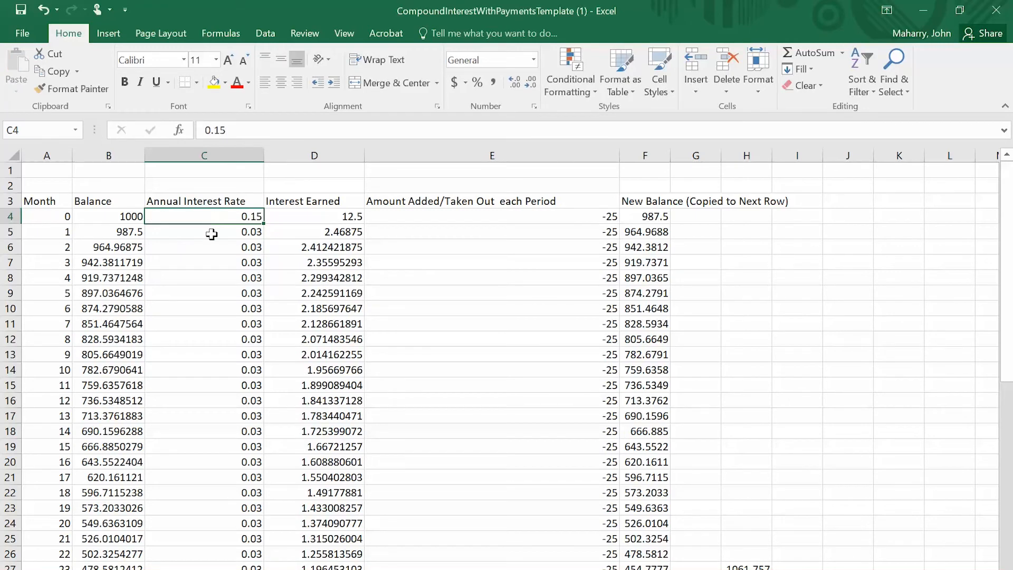
Copy the 0.15 rate from C4 down the Annual Interest Rate column, from C5 past the table's last row
{"action": "left_click", "coordinate": [228, 232]}
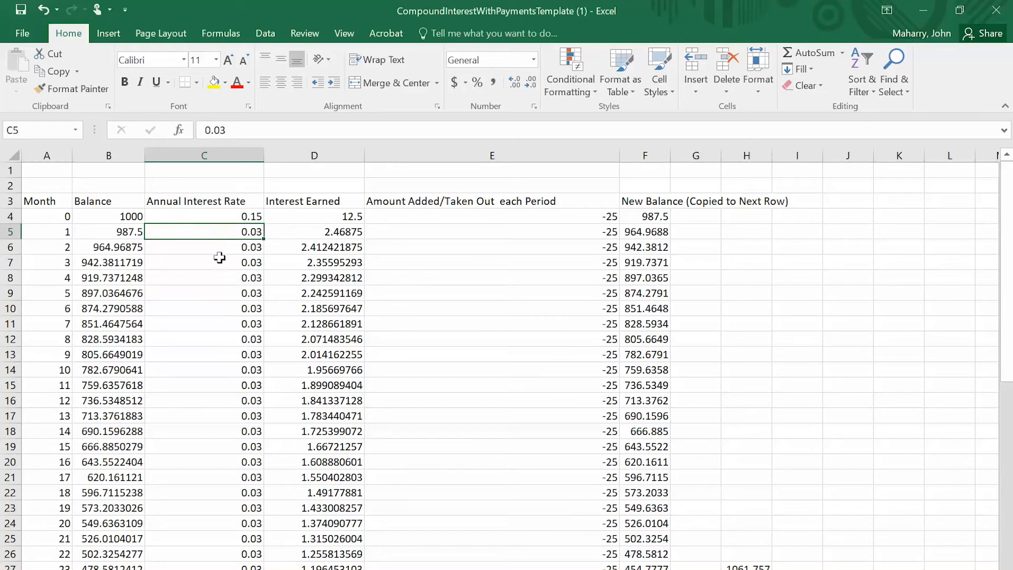
{"action": "left_click", "coordinate": [211, 217]}
{"action": "key", "text": "ctrl+c"}
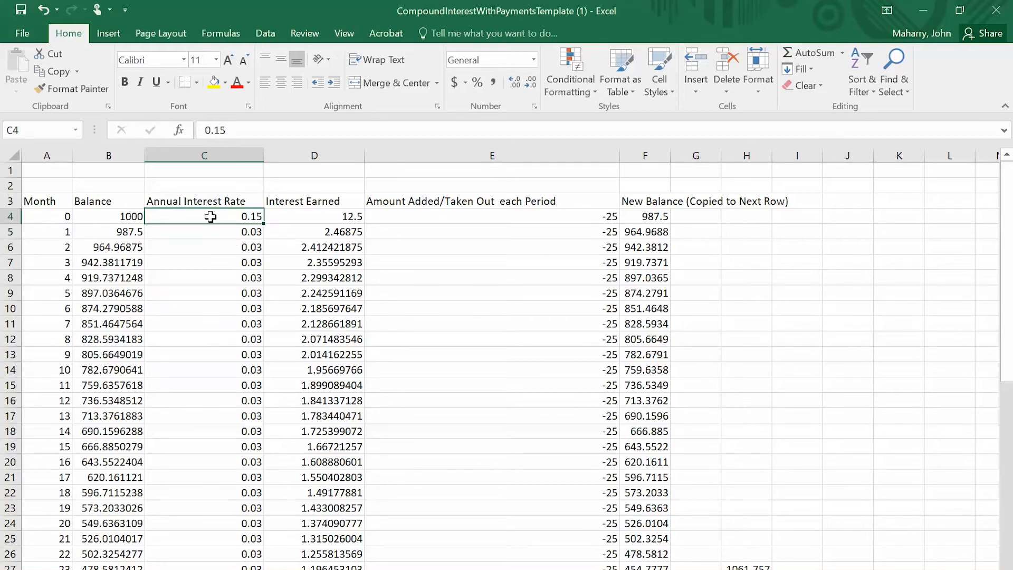
{"action": "key", "text": "Down"}
{"action": "key", "text": "shift+Down"}
{"action": "key", "text": "shift+Down"}
{"action": "key", "text": "shift+Down"}
{"action": "key", "text": "shift+Down"}
{"action": "key", "text": "shift+Down"}
{"action": "key", "text": "shift+Down"}
{"action": "key", "text": "shift+Down"}
{"action": "key", "text": "shift+Down"}
{"action": "key", "text": "shift+Down"}
{"action": "key", "text": "shift+Down"}
{"action": "key", "text": "shift+Down"}
{"action": "key", "text": "shift+Down"}
{"action": "key", "text": "shift+Down"}
{"action": "key", "text": "shift+Down"}
{"action": "key", "text": "shift+Down"}
{"action": "key", "text": "shift+Down"}
{"action": "key", "text": "shift+Down"}
{"action": "key", "text": "shift+Down"}
{"action": "key", "text": "shift+Down"}
{"action": "key", "text": "shift+Down"}
{"action": "key", "text": "shift+Down"}
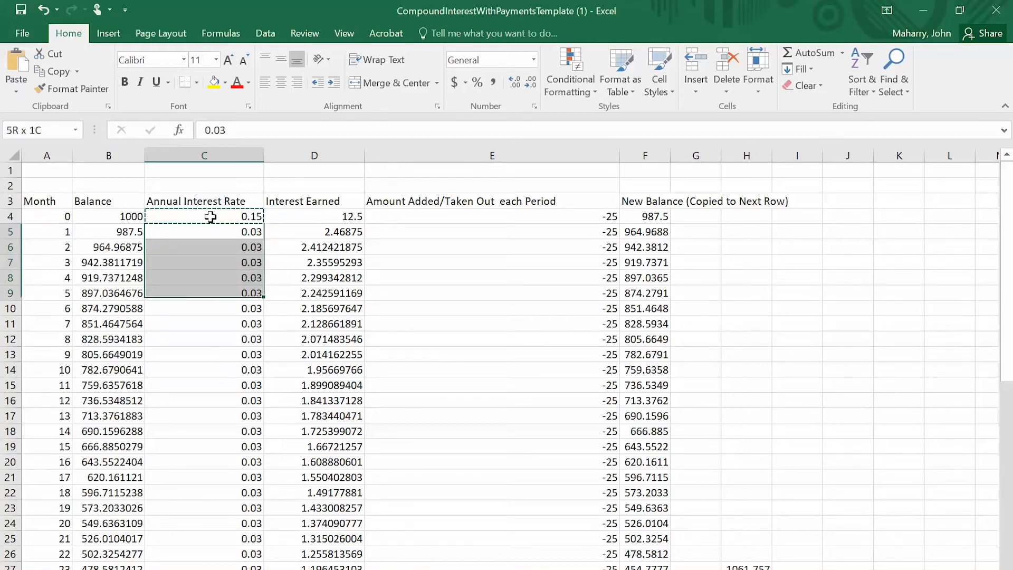
{"action": "key", "text": "shift+Down"}
{"action": "key", "text": "shift+Down"}
{"action": "key", "text": "shift+Down"}
{"action": "key", "text": "shift+Down"}
{"action": "key", "text": "shift+Down"}
{"action": "key", "text": "shift+Down"}
{"action": "key", "text": "shift+Down"}
{"action": "key", "text": "shift+Down"}
{"action": "key", "text": "shift+Down"}
{"action": "key", "text": "shift+Down"}
{"action": "key", "text": "shift+Down"}
{"action": "key", "text": "shift+Down"}
{"action": "key", "text": "shift+Down"}
{"action": "key", "text": "shift+Down"}
{"action": "key", "text": "shift+Down"}
{"action": "key", "text": "shift+Down"}
{"action": "key", "text": "shift+Down"}
{"action": "key", "text": "shift+Down"}
{"action": "key", "text": "shift+Down"}
{"action": "key", "text": "shift+Down"}
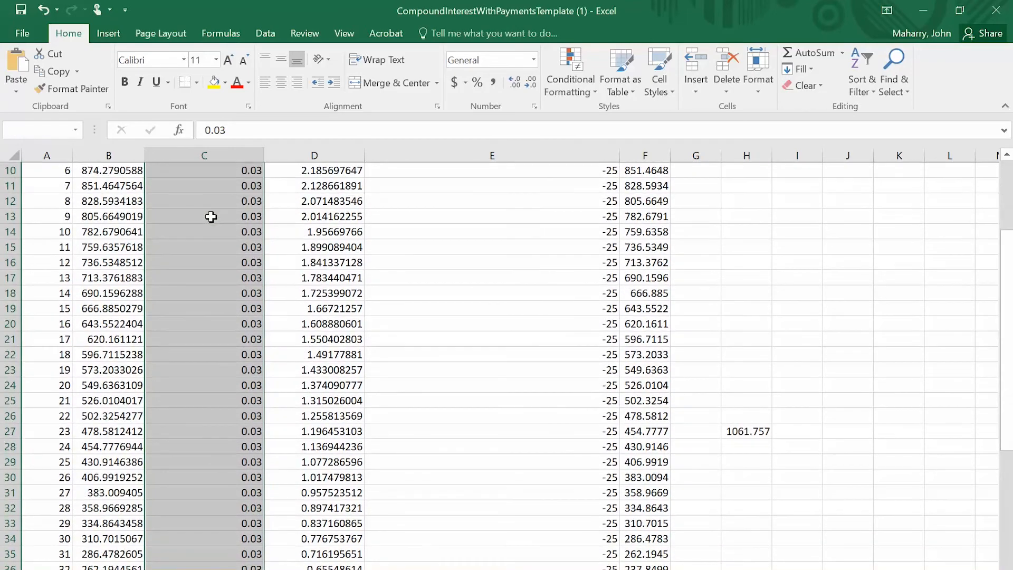
{"action": "key", "text": "shift+Down"}
{"action": "key", "text": "shift+Down"}
{"action": "key", "text": "shift+Down"}
{"action": "key", "text": "shift+Down"}
{"action": "key", "text": "shift+Down"}
{"action": "key", "text": "shift+Down"}
{"action": "key", "text": "shift+Down"}
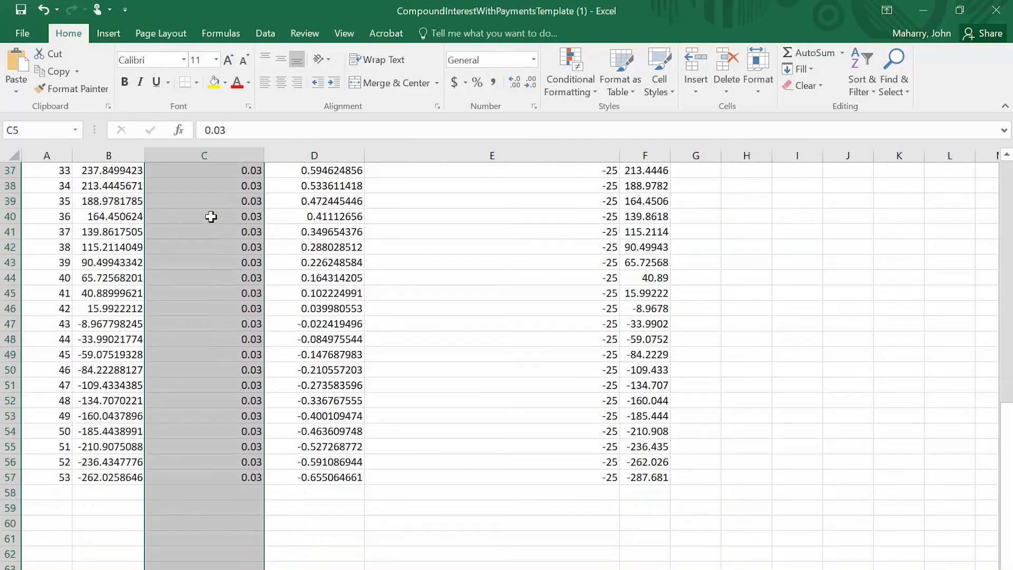
{"action": "key", "text": "ctrl+v"}
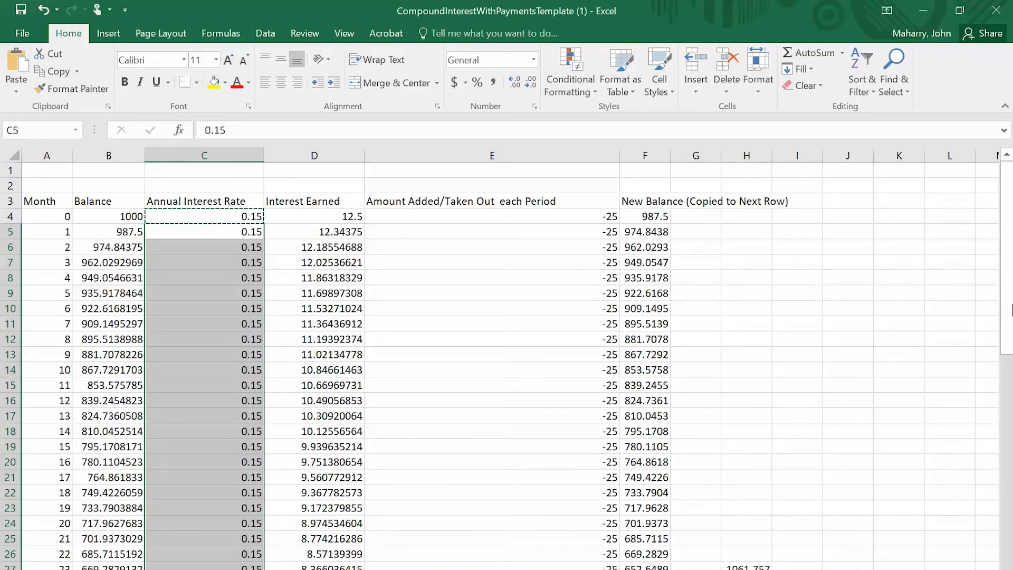
Look down the New Balance column for the payoff month at the 15% rate and select a row there
{"action": "left_click_drag", "start_coordinate": [1005, 330], "coordinate": [1005, 459]}
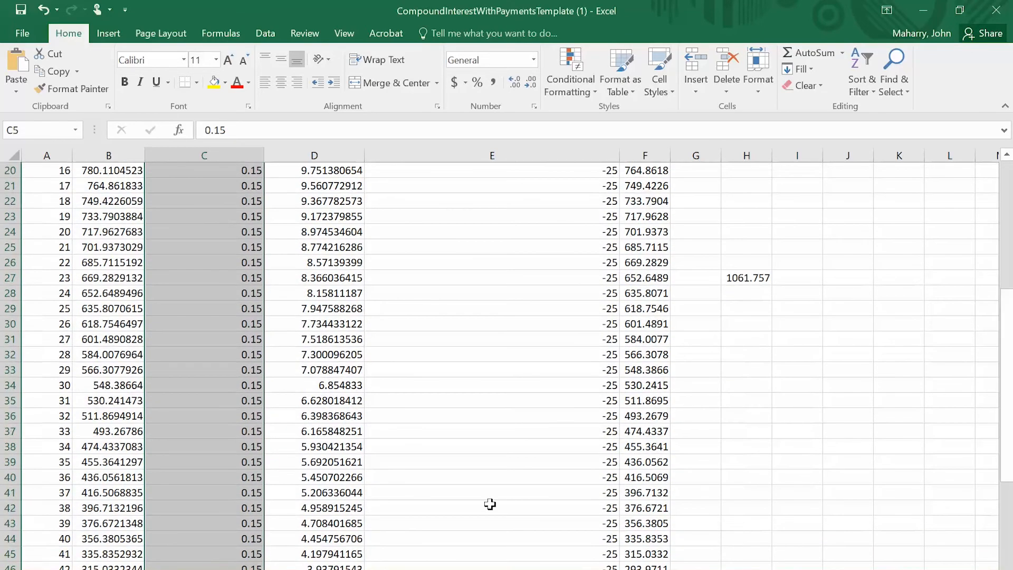
{"action": "left_click", "coordinate": [7, 538]}
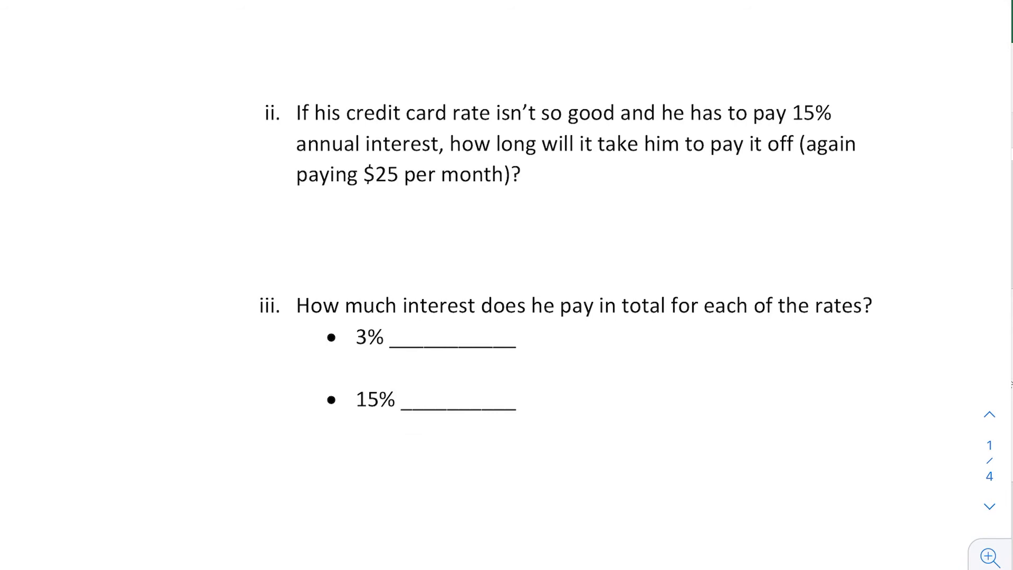
On the worksheet page, circle question iii by hand and write "44 months at 25$" beside the 3% blank
{"action": "mouse_move", "coordinate": [879, 276]}
{"action": "left_mouse_down"}
{"action": "mouse_move", "coordinate": [166, 352]}
{"action": "mouse_move", "coordinate": [844, 248]}
{"action": "mouse_move", "coordinate": [757, 241]}
{"action": "left_mouse_up"}
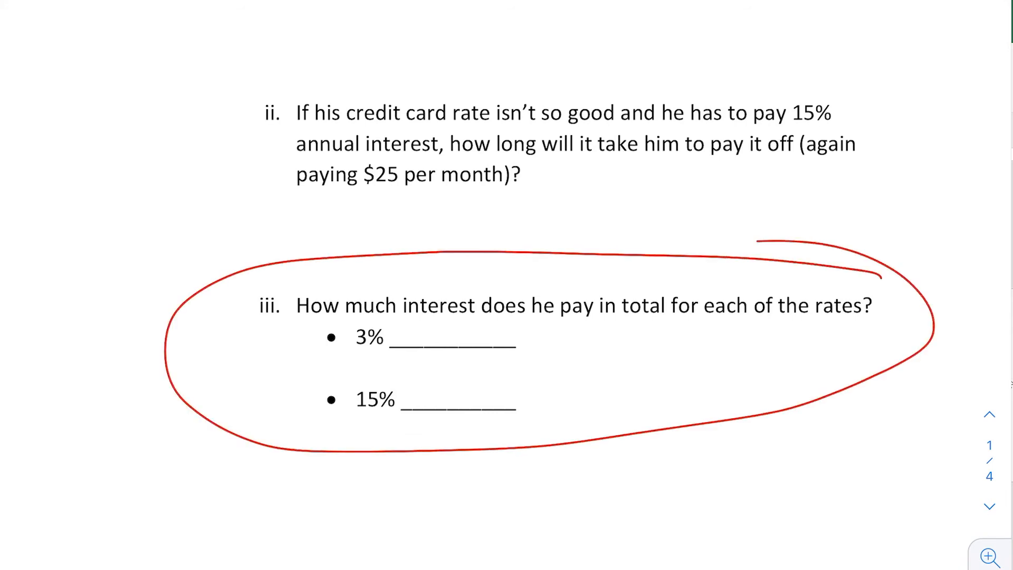
{"action": "left_click_drag", "start_coordinate": [559, 329], "coordinate": [561, 365]}
{"action": "left_click_drag", "start_coordinate": [576, 330], "coordinate": [586, 364]}
{"action": "mouse_move", "coordinate": [610, 361]}
{"action": "left_mouse_down"}
{"action": "mouse_move", "coordinate": [612, 348]}
{"action": "mouse_move", "coordinate": [679, 359]}
{"action": "left_mouse_up"}
{"action": "left_click", "coordinate": [653, 346]}
{"action": "left_click_drag", "start_coordinate": [691, 312], "coordinate": [689, 355]}
{"action": "mouse_move", "coordinate": [683, 338]}
{"action": "left_mouse_down"}
{"action": "mouse_move", "coordinate": [711, 333]}
{"action": "mouse_move", "coordinate": [725, 356]}
{"action": "left_mouse_up"}
{"action": "mouse_move", "coordinate": [723, 338]}
{"action": "left_mouse_down"}
{"action": "mouse_move", "coordinate": [739, 355]}
{"action": "mouse_move", "coordinate": [791, 341]}
{"action": "mouse_move", "coordinate": [794, 354]}
{"action": "left_mouse_up"}
{"action": "mouse_move", "coordinate": [782, 342]}
{"action": "left_mouse_down"}
{"action": "mouse_move", "coordinate": [813, 333]}
{"action": "mouse_move", "coordinate": [863, 365]}
{"action": "left_mouse_up"}
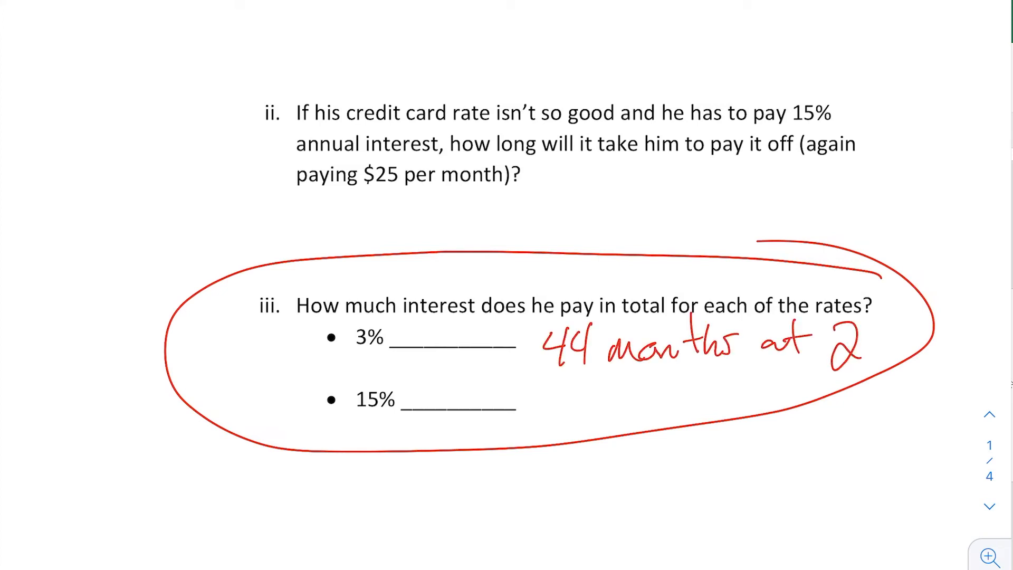
{"action": "left_click_drag", "start_coordinate": [867, 327], "coordinate": [865, 360]}
{"action": "mouse_move", "coordinate": [870, 326]}
{"action": "left_mouse_down"}
{"action": "mouse_move", "coordinate": [909, 318]}
{"action": "mouse_move", "coordinate": [897, 354]}
{"action": "left_mouse_up"}
{"action": "left_click_drag", "start_coordinate": [909, 306], "coordinate": [902, 362]}
{"action": "left_click_drag", "start_coordinate": [917, 309], "coordinate": [905, 369]}
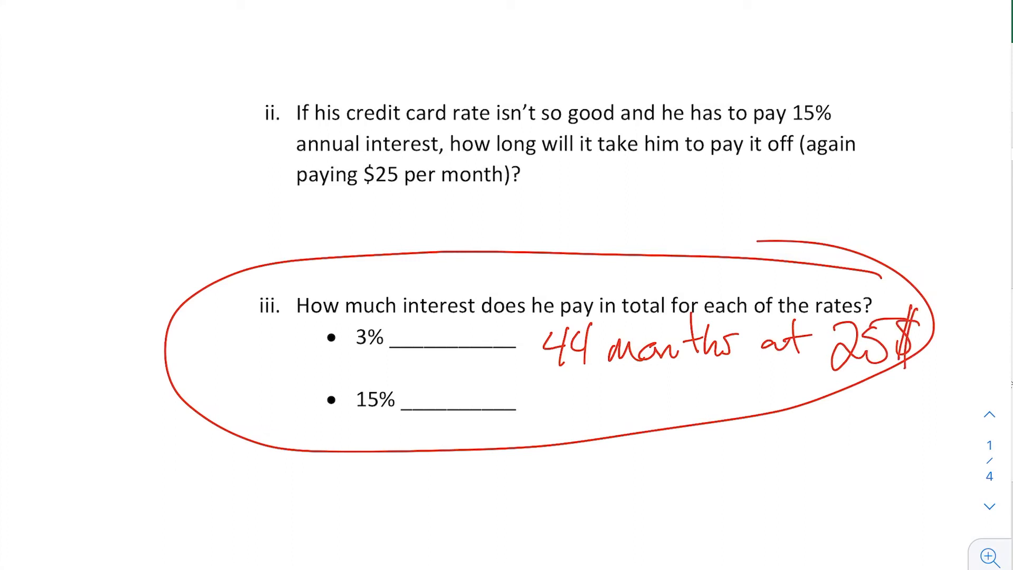
Handwrite the equation "Total Payment = Amount owed + Interest" below the circled question
{"action": "left_click_drag", "start_coordinate": [126, 497], "coordinate": [124, 538]}
{"action": "left_click_drag", "start_coordinate": [97, 505], "coordinate": [155, 489]}
{"action": "left_click_drag", "start_coordinate": [151, 511], "coordinate": [177, 534]}
{"action": "left_click_drag", "start_coordinate": [160, 508], "coordinate": [193, 504]}
{"action": "left_click_drag", "start_coordinate": [198, 514], "coordinate": [199, 530]}
{"action": "mouse_move", "coordinate": [211, 488]}
{"action": "left_mouse_down"}
{"action": "mouse_move", "coordinate": [214, 530]}
{"action": "mouse_move", "coordinate": [252, 544]}
{"action": "left_mouse_up"}
{"action": "mouse_move", "coordinate": [244, 496]}
{"action": "left_mouse_down"}
{"action": "mouse_move", "coordinate": [254, 519]}
{"action": "mouse_move", "coordinate": [288, 536]}
{"action": "left_mouse_up"}
{"action": "left_click_drag", "start_coordinate": [289, 526], "coordinate": [311, 544]}
{"action": "mouse_move", "coordinate": [314, 520]}
{"action": "left_mouse_down"}
{"action": "mouse_move", "coordinate": [333, 533]}
{"action": "mouse_move", "coordinate": [383, 527]}
{"action": "left_mouse_up"}
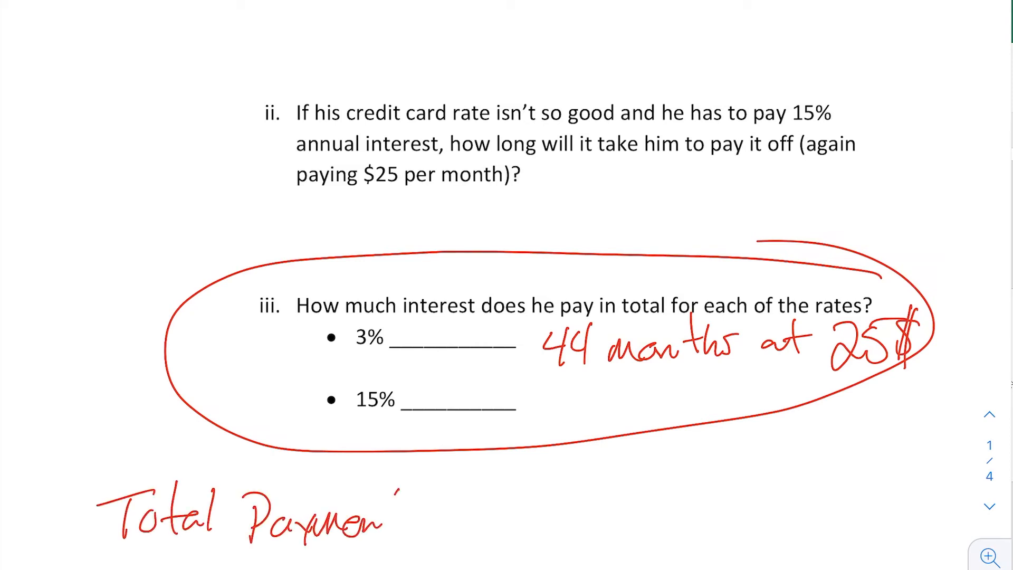
{"action": "left_click_drag", "start_coordinate": [398, 488], "coordinate": [390, 534]}
{"action": "left_click_drag", "start_coordinate": [377, 520], "coordinate": [455, 508]}
{"action": "mouse_move", "coordinate": [425, 521]}
{"action": "left_mouse_down"}
{"action": "mouse_move", "coordinate": [491, 499]}
{"action": "mouse_move", "coordinate": [503, 536]}
{"action": "left_mouse_up"}
{"action": "left_click_drag", "start_coordinate": [488, 520], "coordinate": [508, 516]}
{"action": "mouse_move", "coordinate": [512, 530]}
{"action": "left_mouse_down"}
{"action": "mouse_move", "coordinate": [520, 513]}
{"action": "mouse_move", "coordinate": [550, 530]}
{"action": "left_mouse_up"}
{"action": "mouse_move", "coordinate": [556, 515]}
{"action": "left_mouse_down"}
{"action": "mouse_move", "coordinate": [571, 530]}
{"action": "mouse_move", "coordinate": [589, 528]}
{"action": "left_mouse_up"}
{"action": "mouse_move", "coordinate": [605, 488]}
{"action": "left_mouse_down"}
{"action": "mouse_move", "coordinate": [596, 530]}
{"action": "mouse_move", "coordinate": [608, 508]}
{"action": "mouse_move", "coordinate": [648, 526]}
{"action": "mouse_move", "coordinate": [681, 511]}
{"action": "mouse_move", "coordinate": [743, 528]}
{"action": "mouse_move", "coordinate": [773, 509]}
{"action": "mouse_move", "coordinate": [802, 515]}
{"action": "mouse_move", "coordinate": [845, 483]}
{"action": "left_mouse_up"}
{"action": "left_click_drag", "start_coordinate": [776, 516], "coordinate": [839, 506]}
{"action": "mouse_move", "coordinate": [866, 480]}
{"action": "left_mouse_down"}
{"action": "mouse_move", "coordinate": [851, 520]}
{"action": "mouse_move", "coordinate": [887, 506]}
{"action": "left_mouse_up"}
{"action": "mouse_move", "coordinate": [865, 515]}
{"action": "left_mouse_down"}
{"action": "mouse_move", "coordinate": [887, 504]}
{"action": "mouse_move", "coordinate": [918, 510]}
{"action": "mouse_move", "coordinate": [930, 481]}
{"action": "left_mouse_up"}
{"action": "left_click_drag", "start_coordinate": [913, 499], "coordinate": [936, 495]}
Handwrite the substituted equation "(44)(25$) = (1000) + Interest" beneath the total payment equation
{"action": "scroll", "coordinate": [505, 254], "scroll_direction": "down", "scroll_amount": 4}
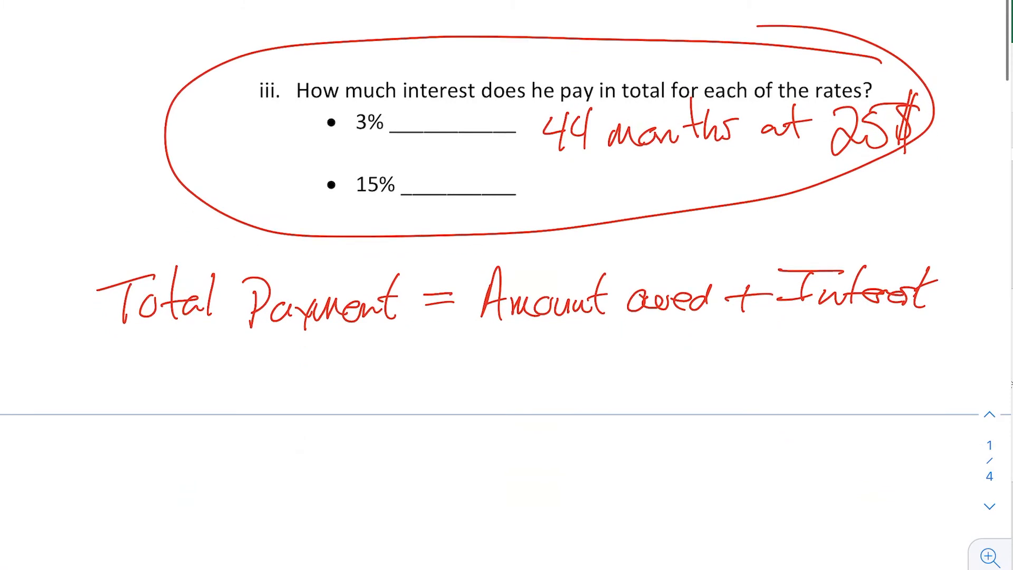
{"action": "mouse_move", "coordinate": [127, 376]}
{"action": "left_mouse_down"}
{"action": "mouse_move", "coordinate": [139, 386]}
{"action": "mouse_move", "coordinate": [136, 428]}
{"action": "left_mouse_up"}
{"action": "left_click_drag", "start_coordinate": [164, 372], "coordinate": [174, 419]}
{"action": "left_click_drag", "start_coordinate": [173, 349], "coordinate": [190, 434]}
{"action": "left_click_drag", "start_coordinate": [128, 348], "coordinate": [135, 445]}
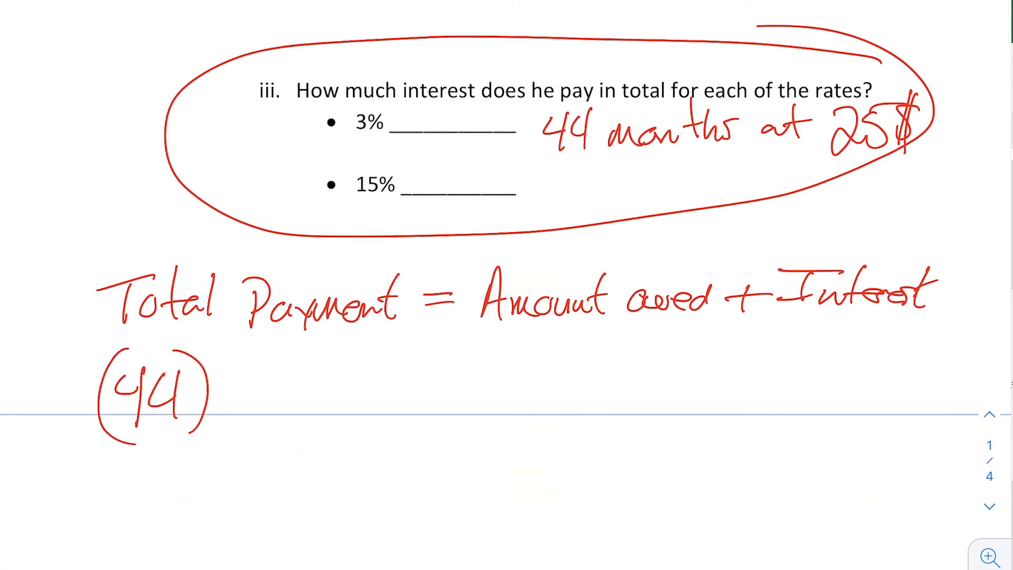
{"action": "left_click_drag", "start_coordinate": [248, 351], "coordinate": [226, 417]}
{"action": "left_click_drag", "start_coordinate": [246, 384], "coordinate": [268, 408]}
{"action": "left_click_drag", "start_coordinate": [275, 372], "coordinate": [285, 410]}
{"action": "mouse_move", "coordinate": [291, 370]}
{"action": "left_mouse_down"}
{"action": "mouse_move", "coordinate": [310, 369]}
{"action": "mouse_move", "coordinate": [315, 405]}
{"action": "left_mouse_up"}
{"action": "left_click_drag", "start_coordinate": [324, 361], "coordinate": [316, 410]}
{"action": "left_click_drag", "start_coordinate": [330, 377], "coordinate": [324, 409]}
{"action": "left_click_drag", "start_coordinate": [346, 344], "coordinate": [347, 425]}
{"action": "left_click_drag", "start_coordinate": [398, 382], "coordinate": [427, 388]}
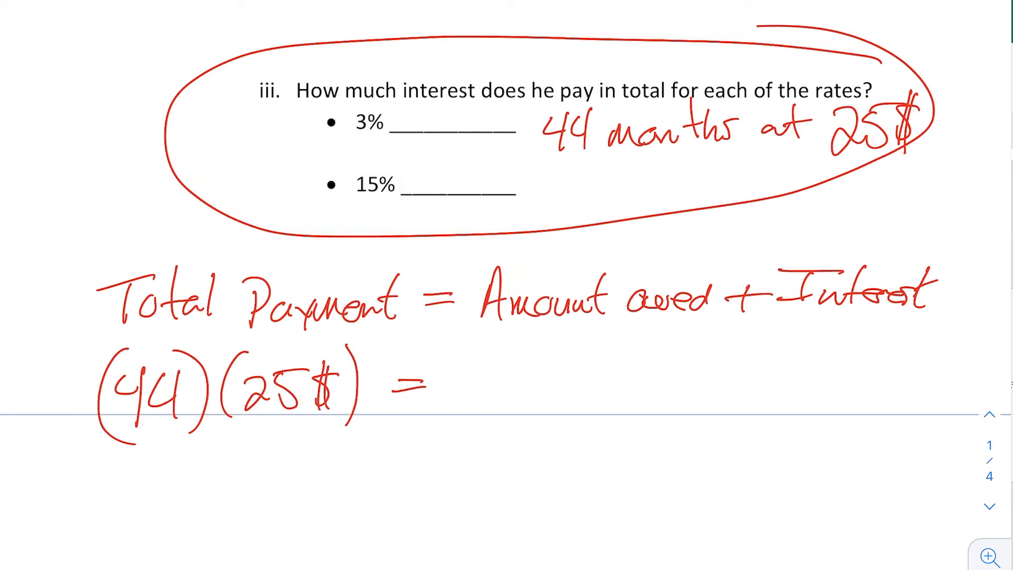
{"action": "left_click_drag", "start_coordinate": [494, 361], "coordinate": [470, 408]}
{"action": "left_click_drag", "start_coordinate": [535, 368], "coordinate": [541, 376]}
{"action": "mouse_move", "coordinate": [575, 369]}
{"action": "left_mouse_down"}
{"action": "mouse_move", "coordinate": [557, 369]}
{"action": "mouse_move", "coordinate": [576, 372]}
{"action": "left_mouse_up"}
{"action": "left_click_drag", "start_coordinate": [628, 369], "coordinate": [623, 410]}
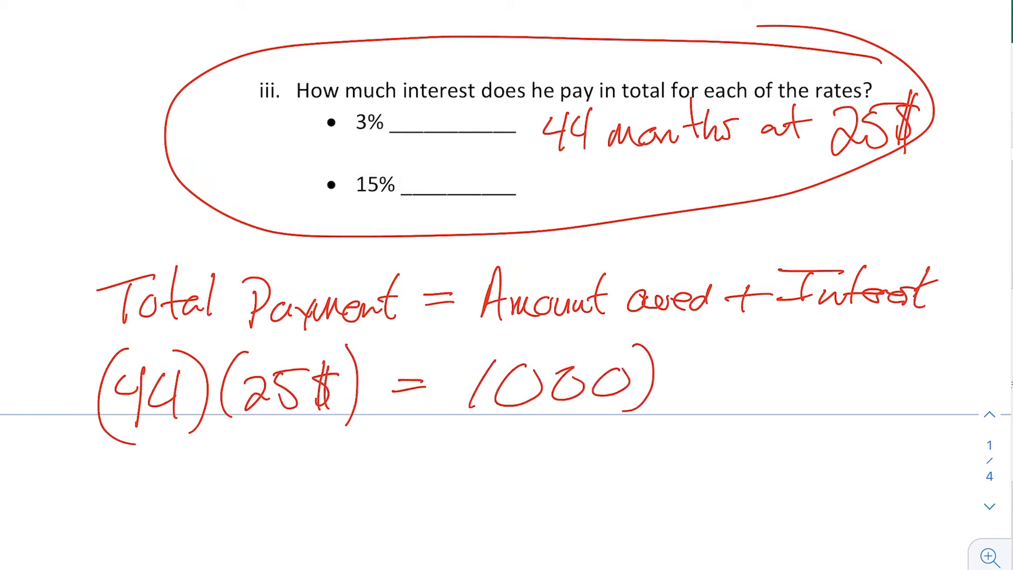
{"action": "left_click_drag", "start_coordinate": [484, 339], "coordinate": [480, 421]}
{"action": "left_click_drag", "start_coordinate": [676, 390], "coordinate": [717, 386]}
{"action": "left_click_drag", "start_coordinate": [701, 364], "coordinate": [699, 405]}
{"action": "left_click_drag", "start_coordinate": [789, 364], "coordinate": [776, 393]}
{"action": "left_click_drag", "start_coordinate": [751, 361], "coordinate": [821, 357]}
{"action": "left_click_drag", "start_coordinate": [749, 394], "coordinate": [829, 402]}
{"action": "left_click_drag", "start_coordinate": [850, 354], "coordinate": [841, 403]}
{"action": "mouse_move", "coordinate": [842, 397]}
{"action": "left_mouse_down"}
{"action": "mouse_move", "coordinate": [902, 407]}
{"action": "mouse_move", "coordinate": [906, 417]}
{"action": "left_mouse_up"}
{"action": "mouse_move", "coordinate": [925, 361]}
{"action": "left_mouse_down"}
{"action": "mouse_move", "coordinate": [920, 401]}
{"action": "mouse_move", "coordinate": [938, 381]}
{"action": "left_mouse_up"}
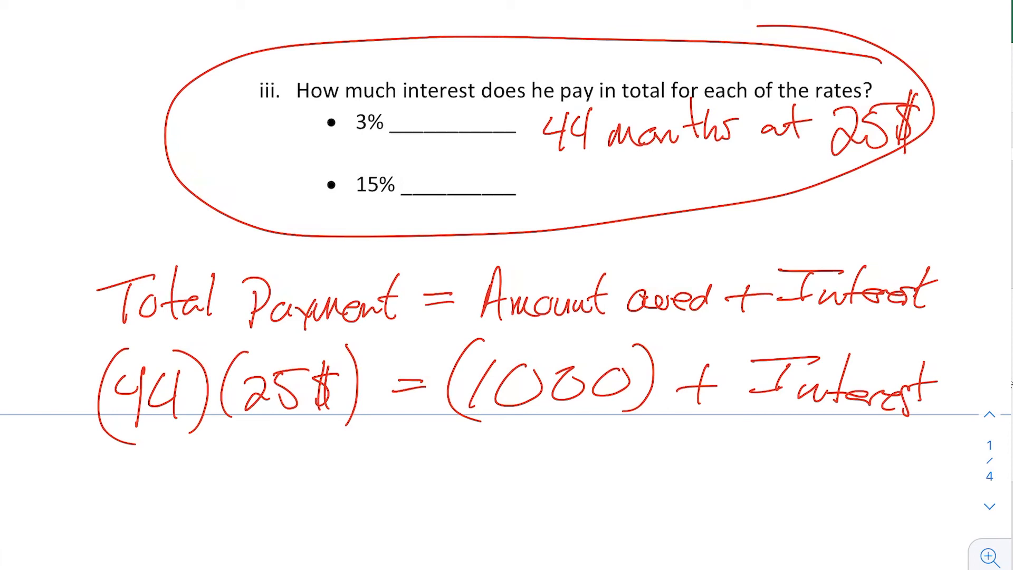